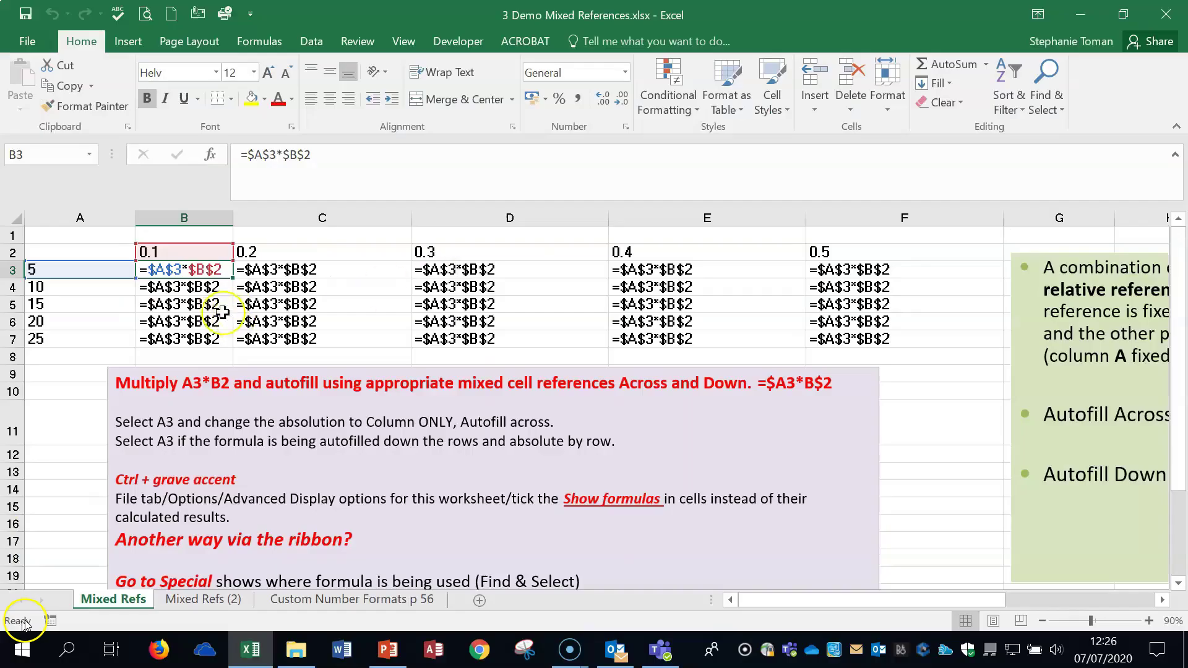
Cycle B3's references with F4 until the formula reads the fully relative =A3*B2.
double_click(176, 270)
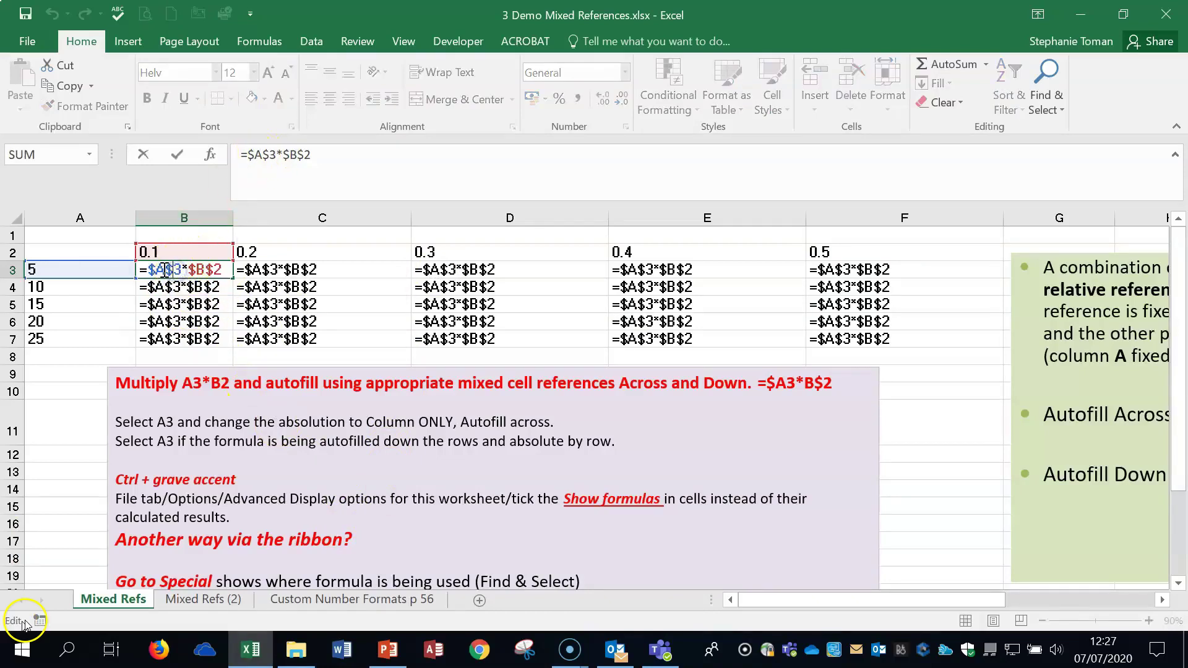
left_click(258, 154)
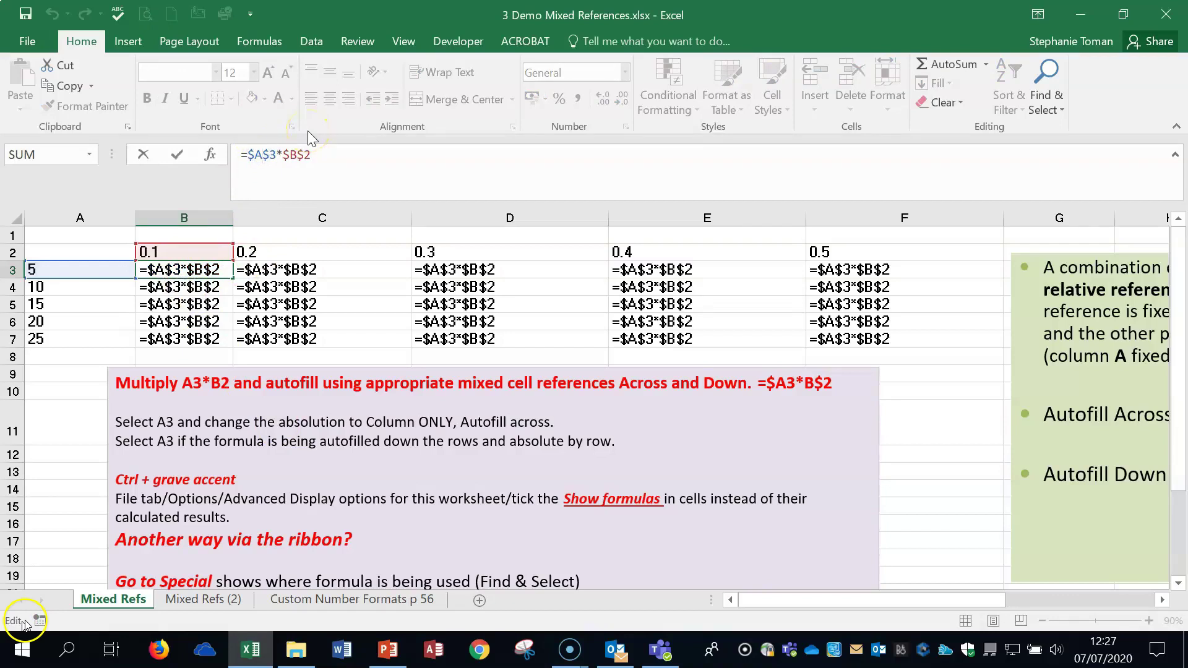
left_click(276, 153)
key("F4")
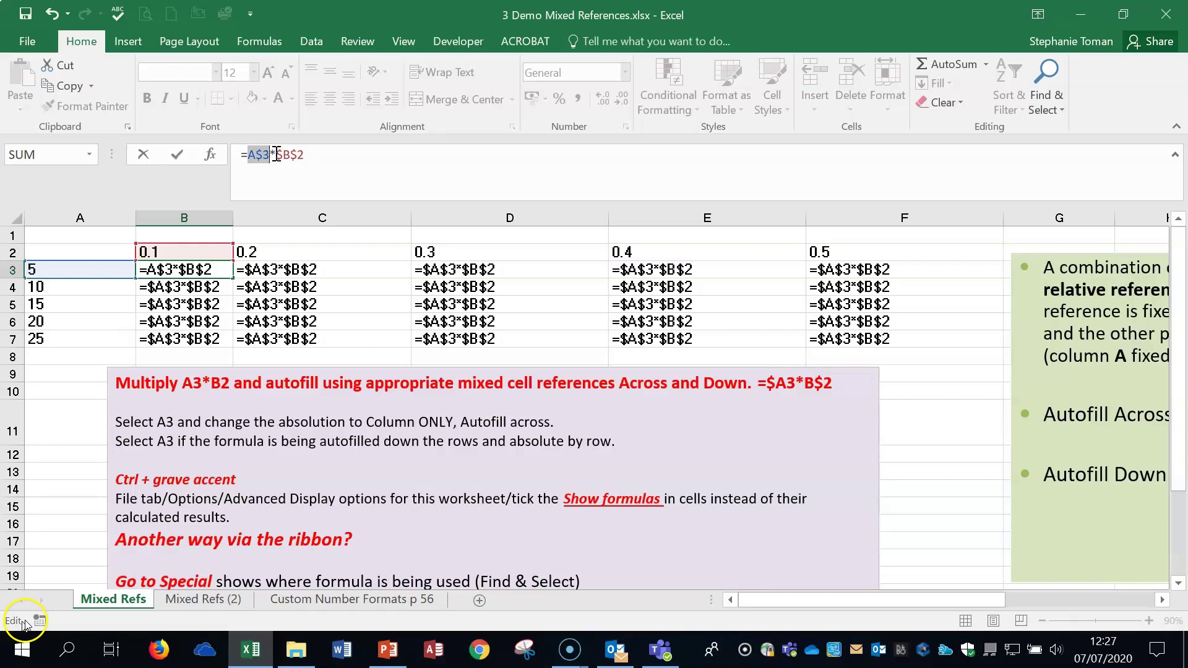
key("F4")
key("F4")
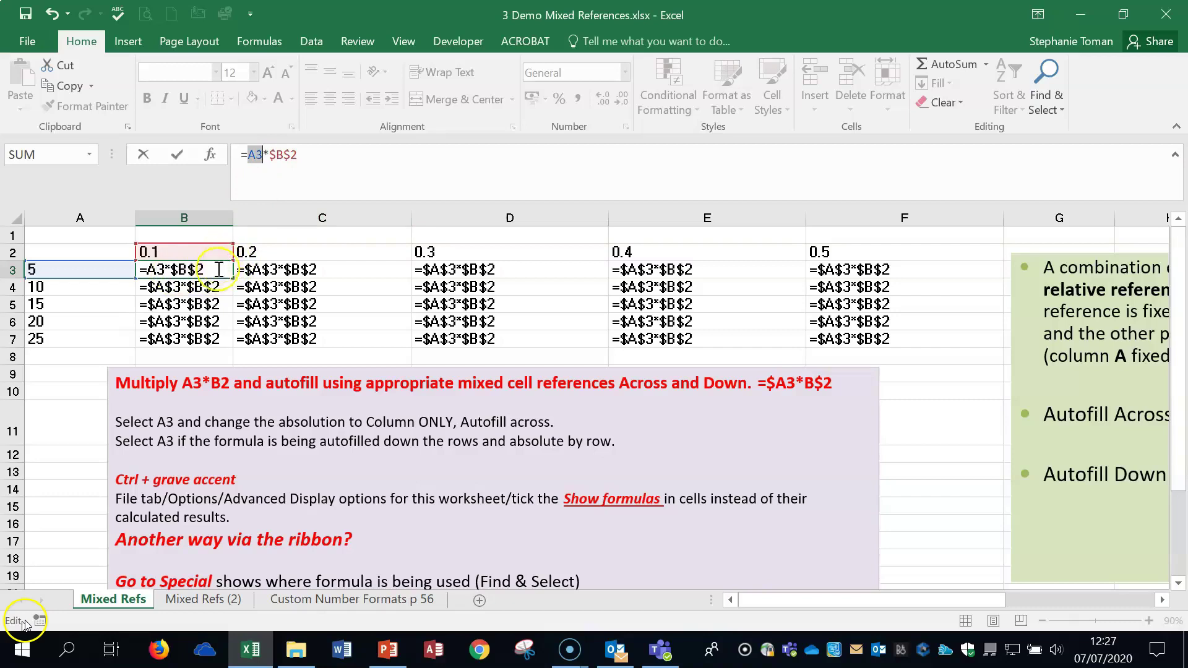
left_click(192, 269)
left_click(285, 150)
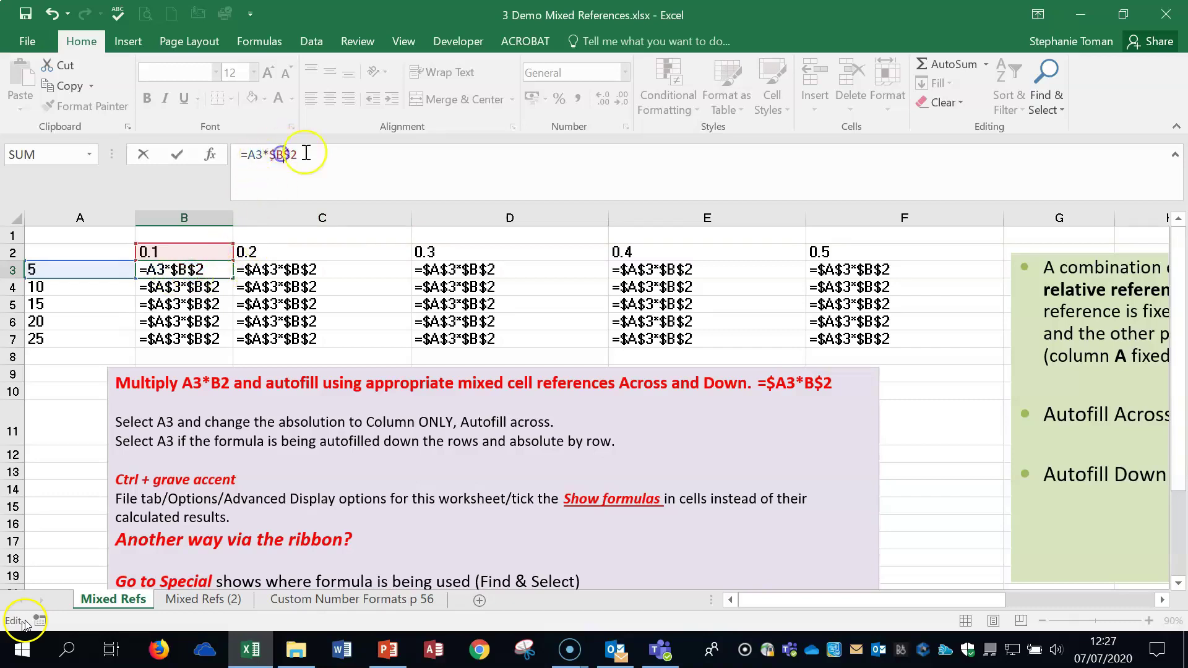
key("F4")
key("F4")
key("F4")
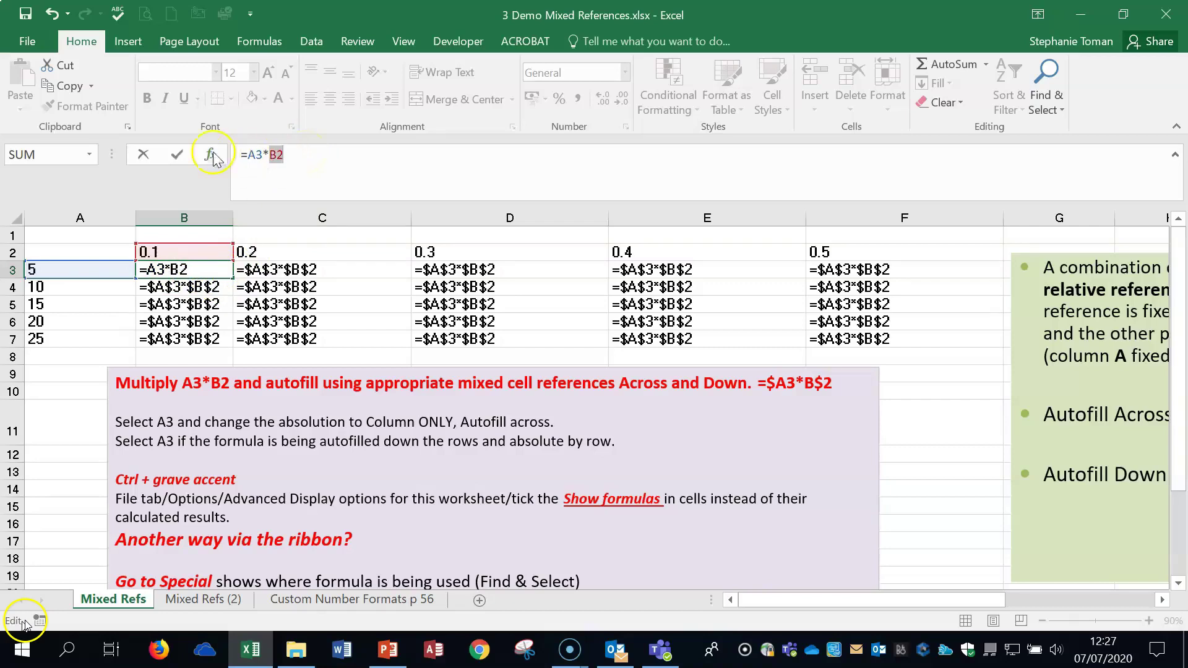
left_click(175, 155)
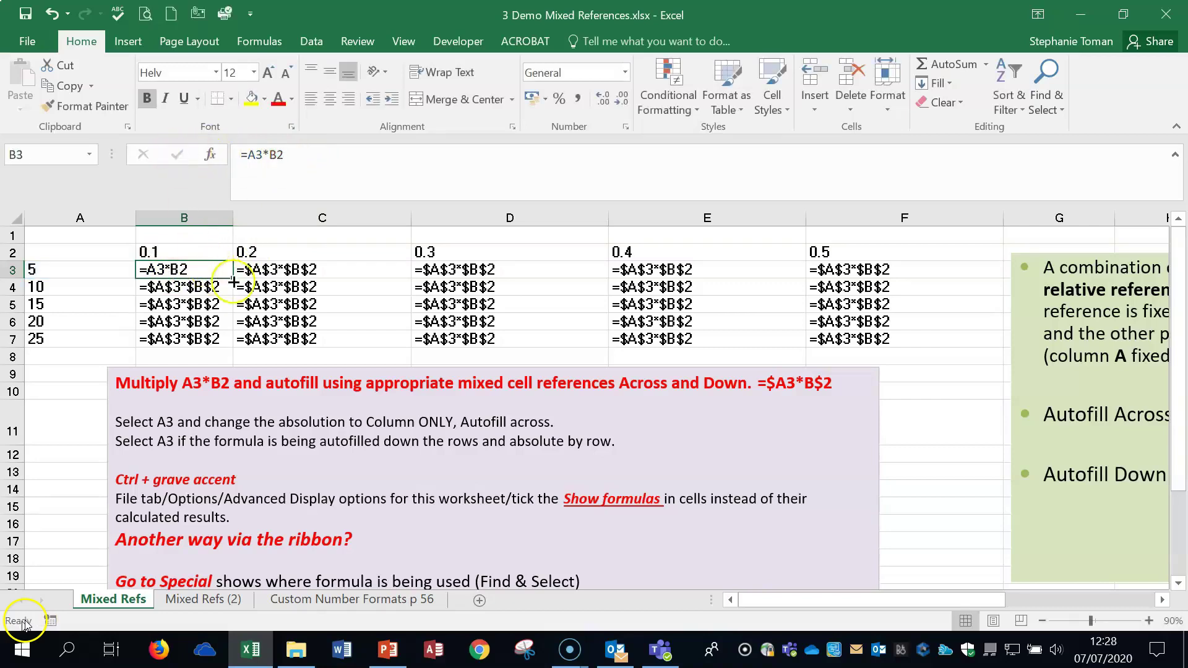
Fill B3's relative formula over B3:F7 and check the copies in C3 through F3.
left_click_drag(232, 279, 1001, 344)
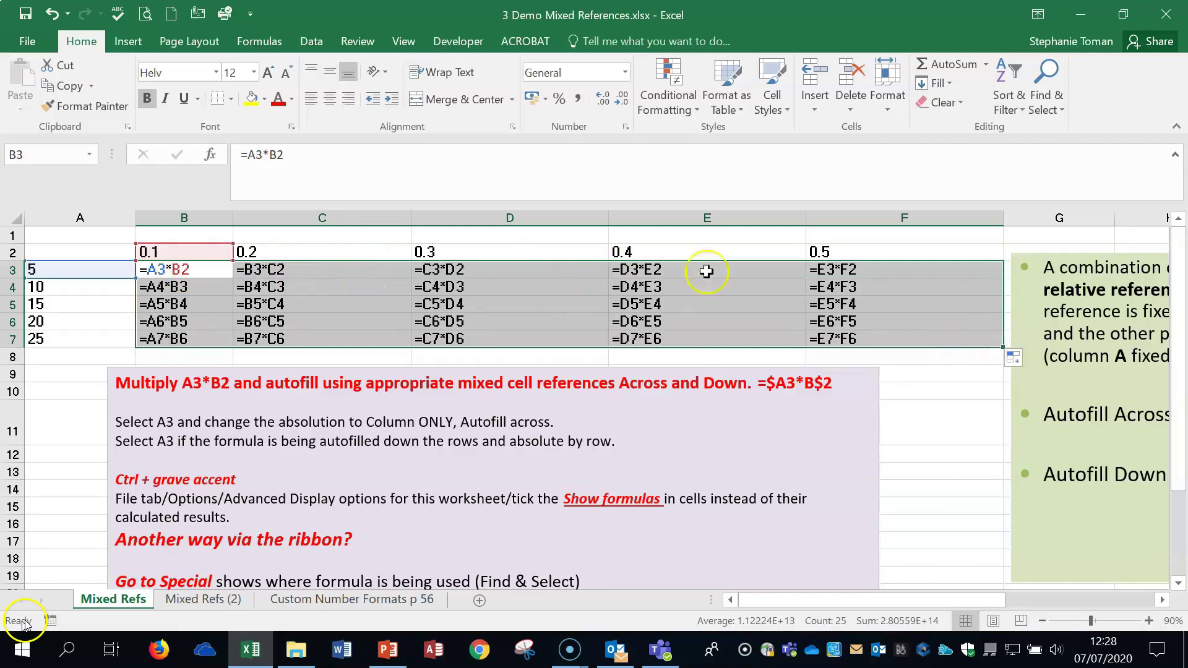
left_click(269, 266)
left_click(439, 269)
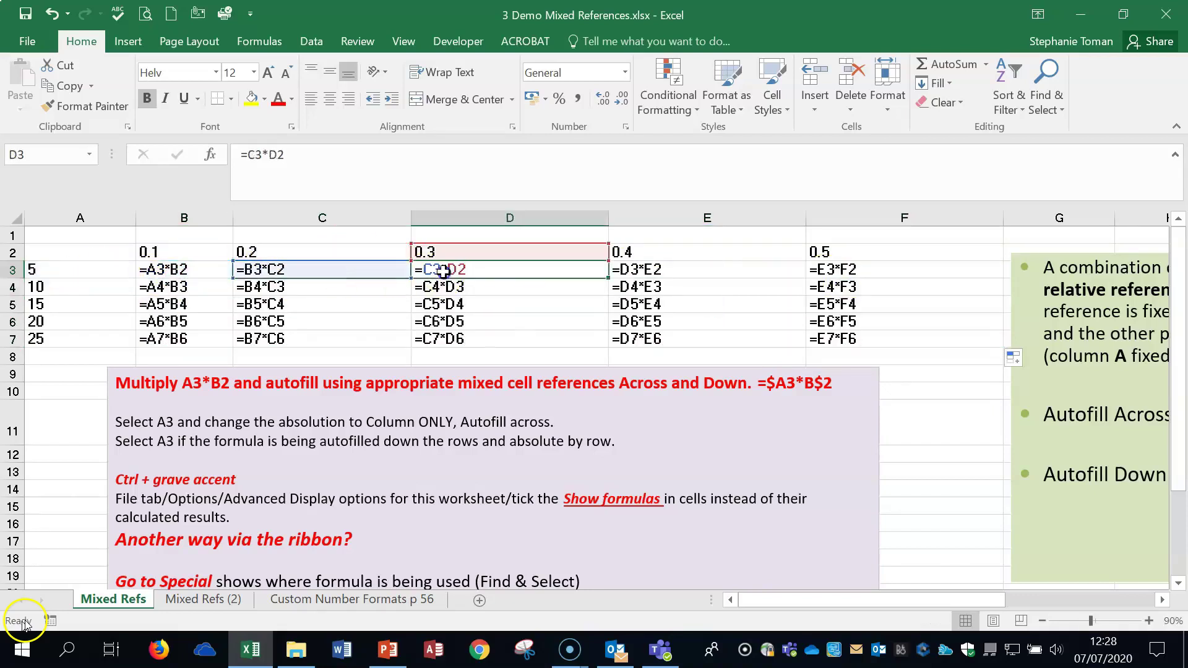
left_click(643, 268)
left_click(822, 269)
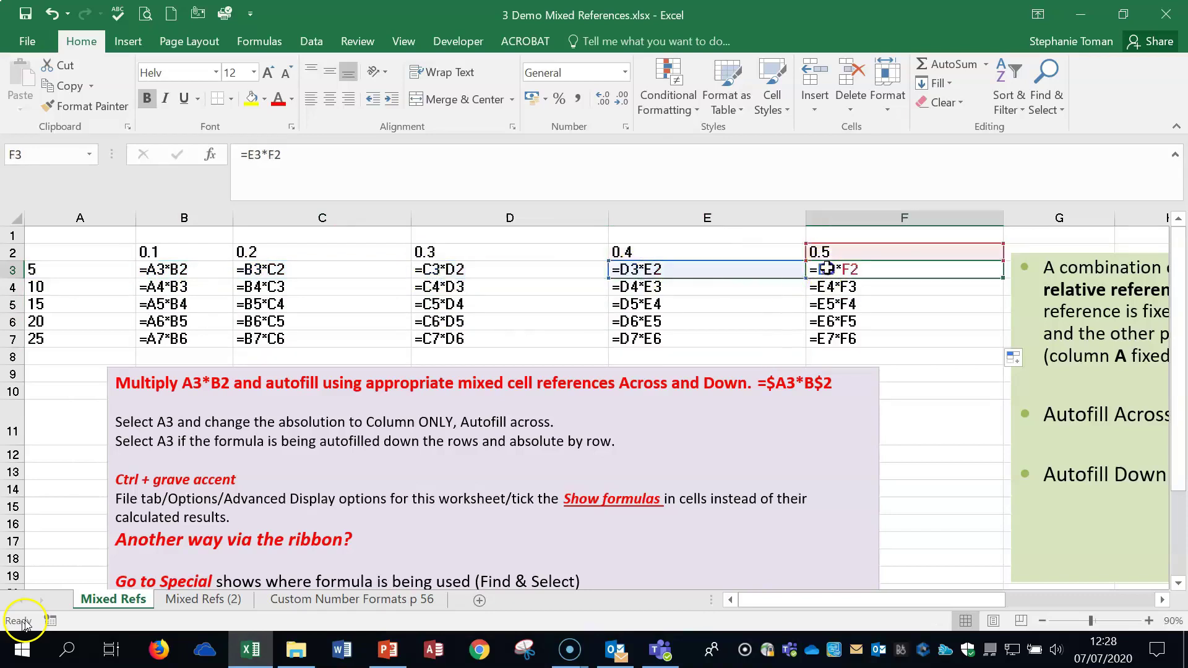
left_click(158, 251)
left_click(159, 267)
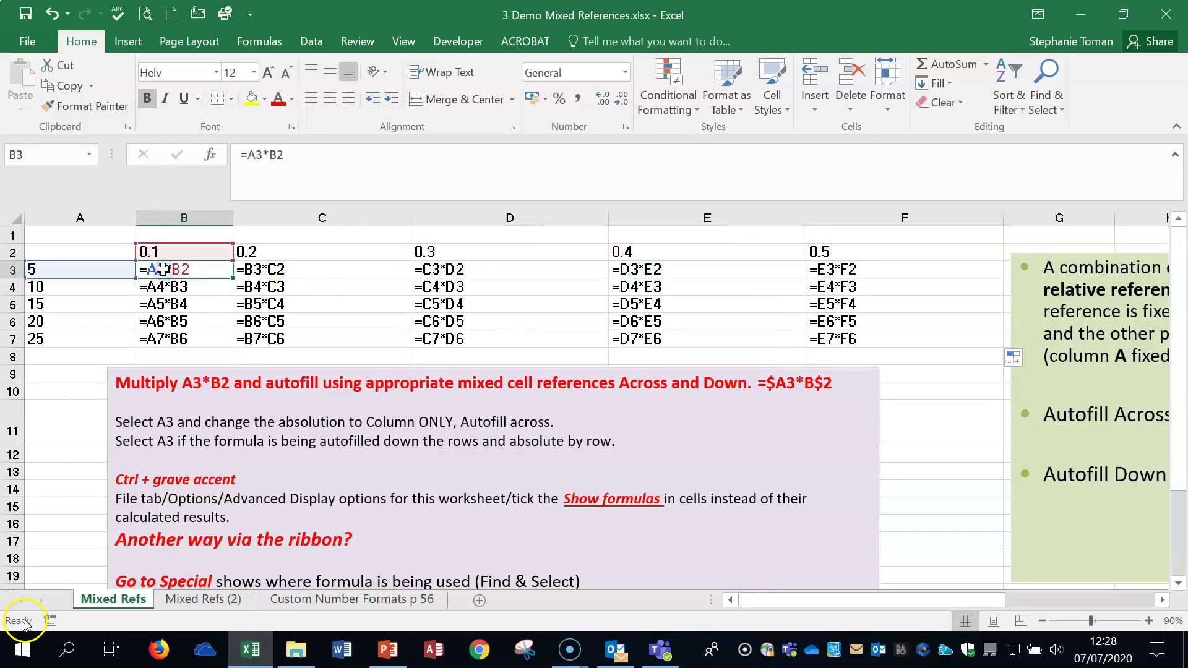
Inspect the shifted references in C3 to F3, F4, B5 and C5, e.g. C3 =B3*C2.
left_click(277, 269)
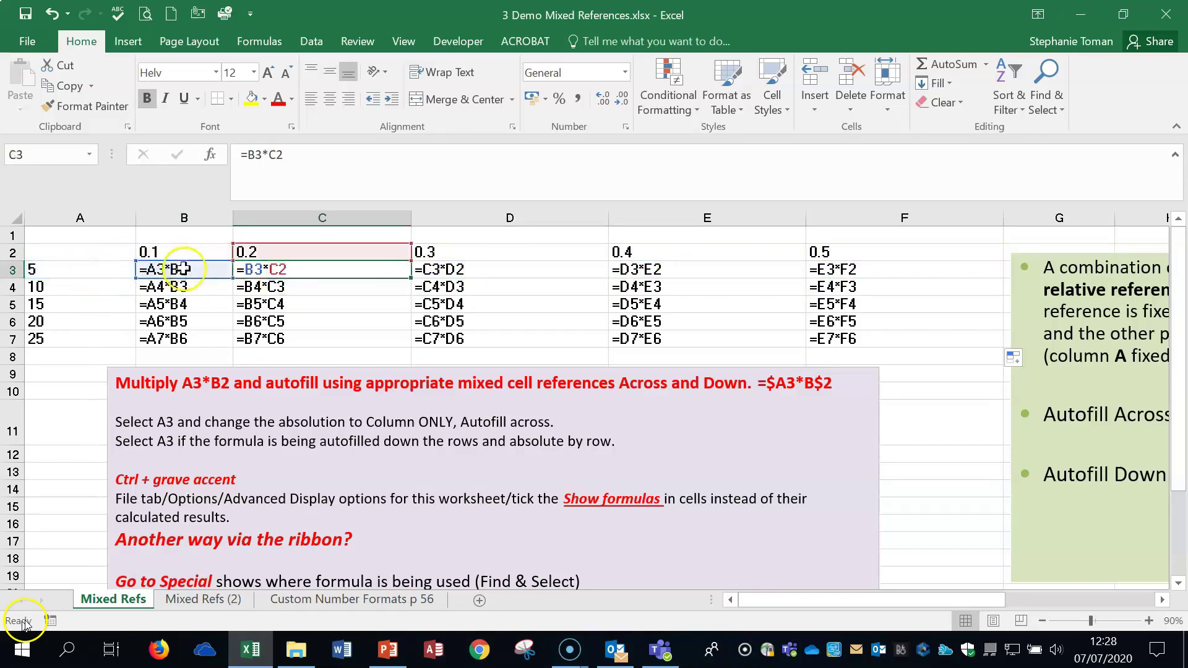
left_click(284, 270)
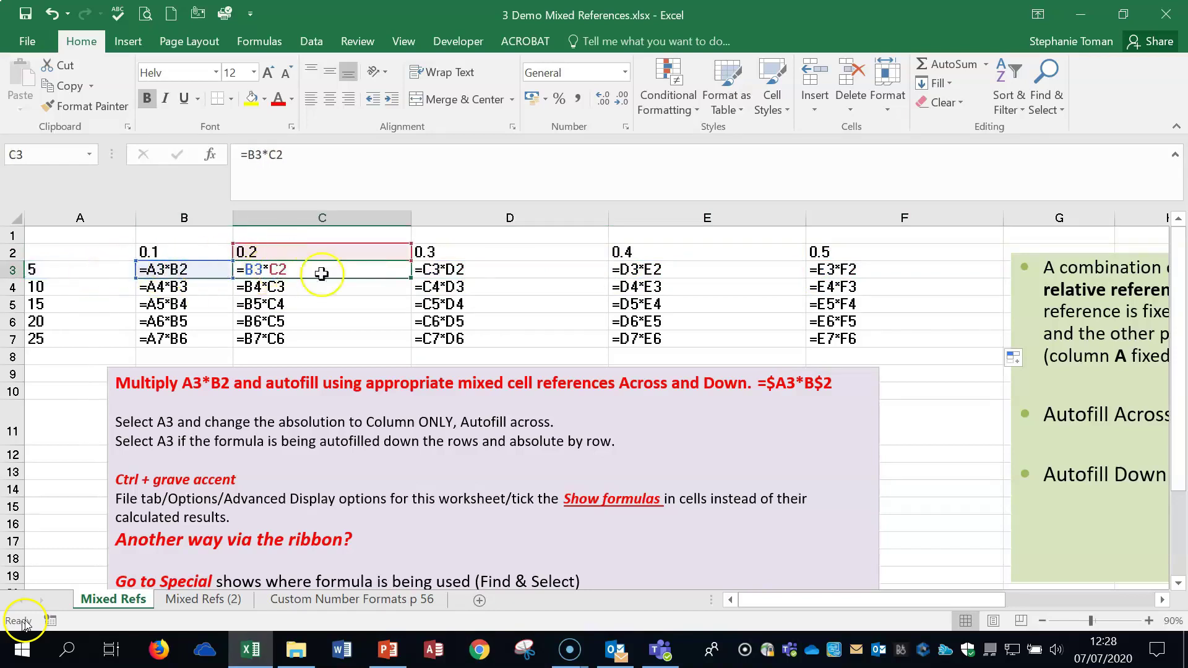
left_click(452, 272)
left_click(677, 271)
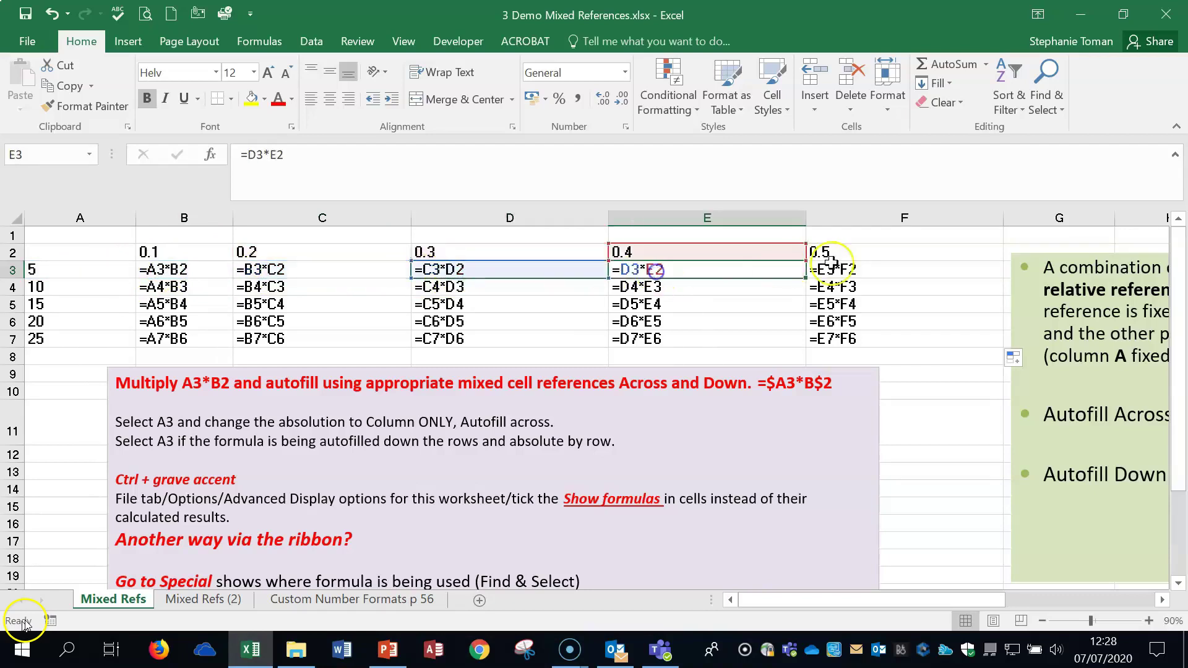
left_click(864, 268)
left_click(989, 268)
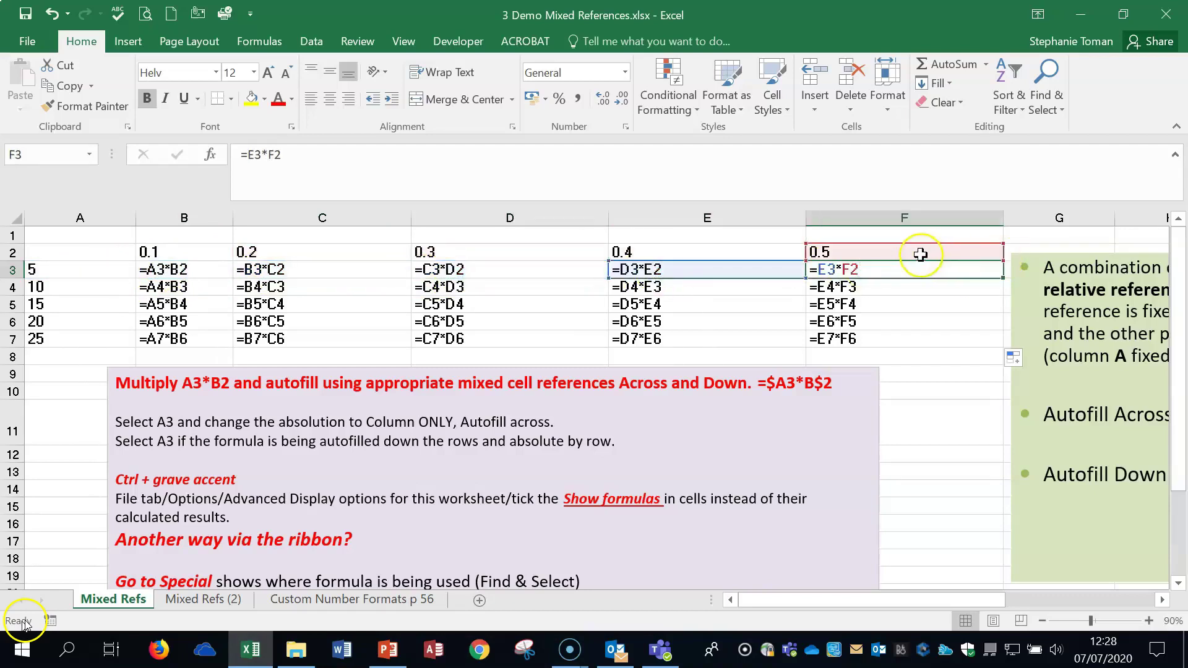
left_click(841, 290)
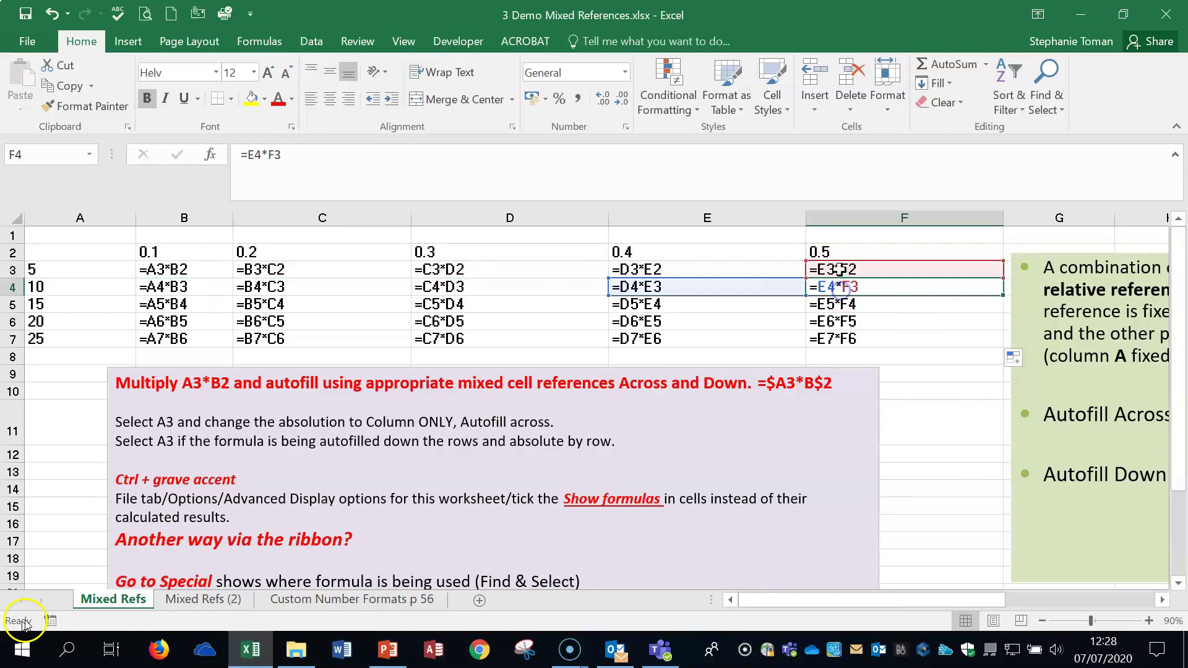
left_click(180, 302)
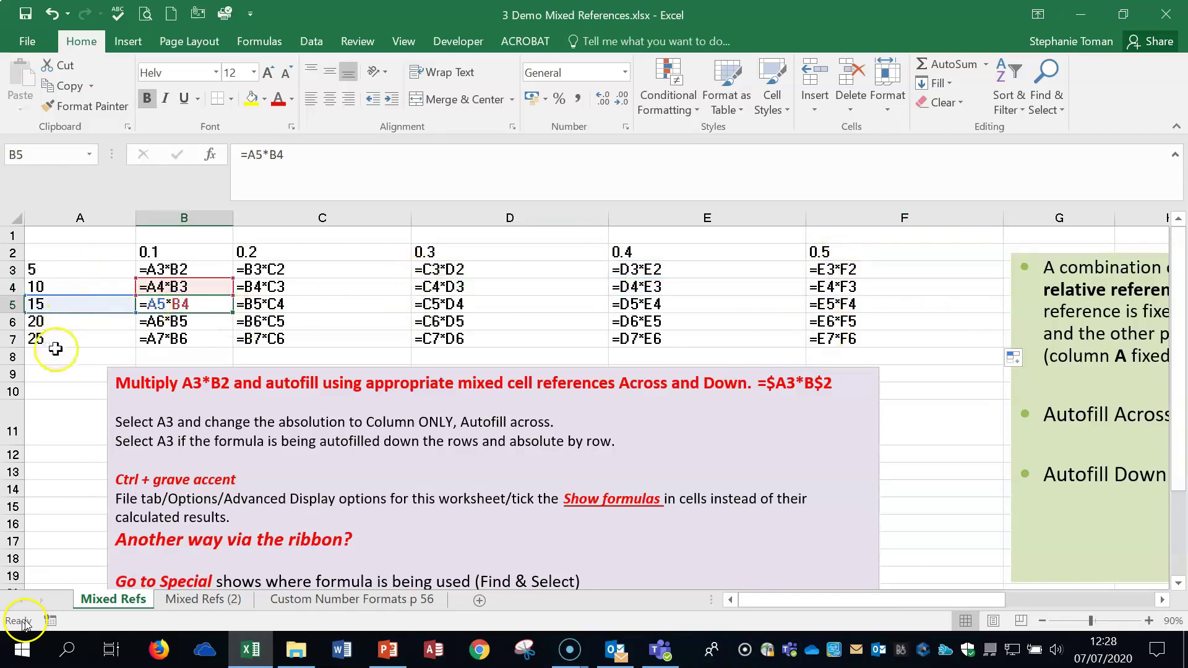
left_click(247, 302)
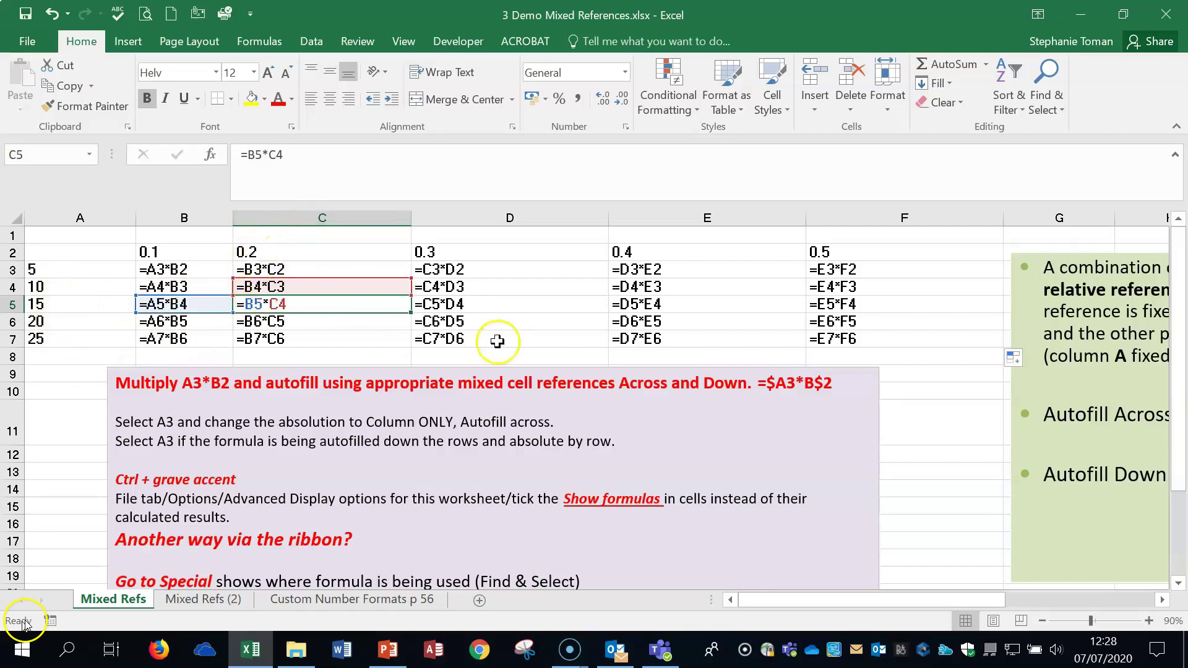
left_click(168, 269)
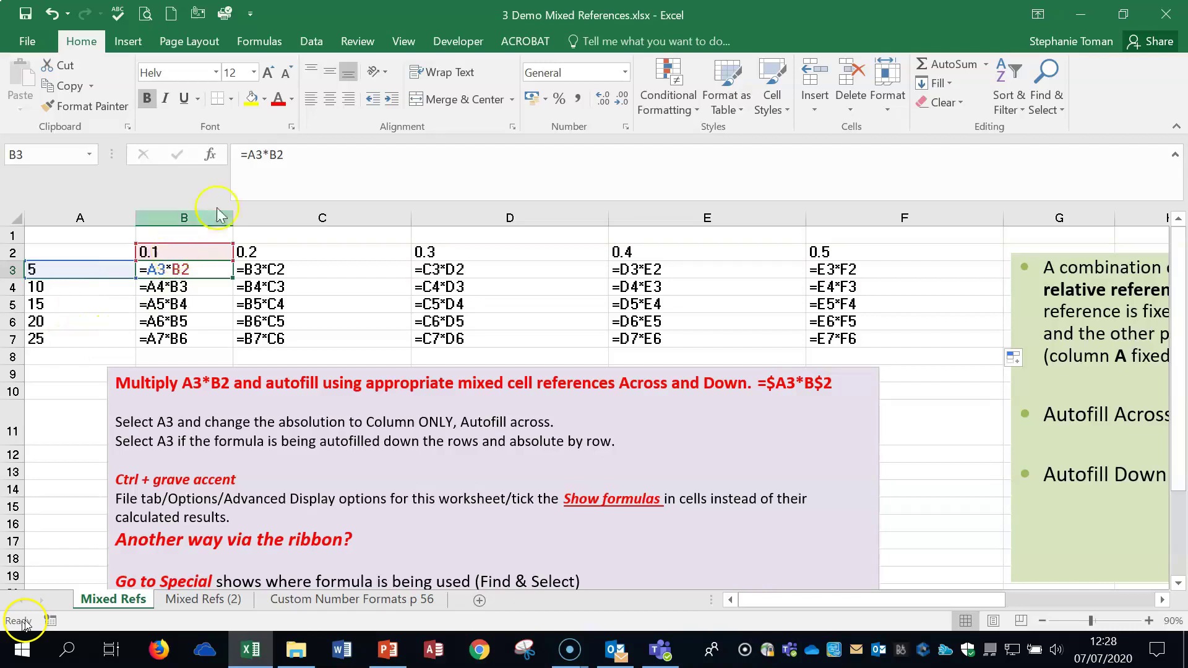
Change B3's formula to =$A3*B2 so only column A is locked.
left_click(254, 154)
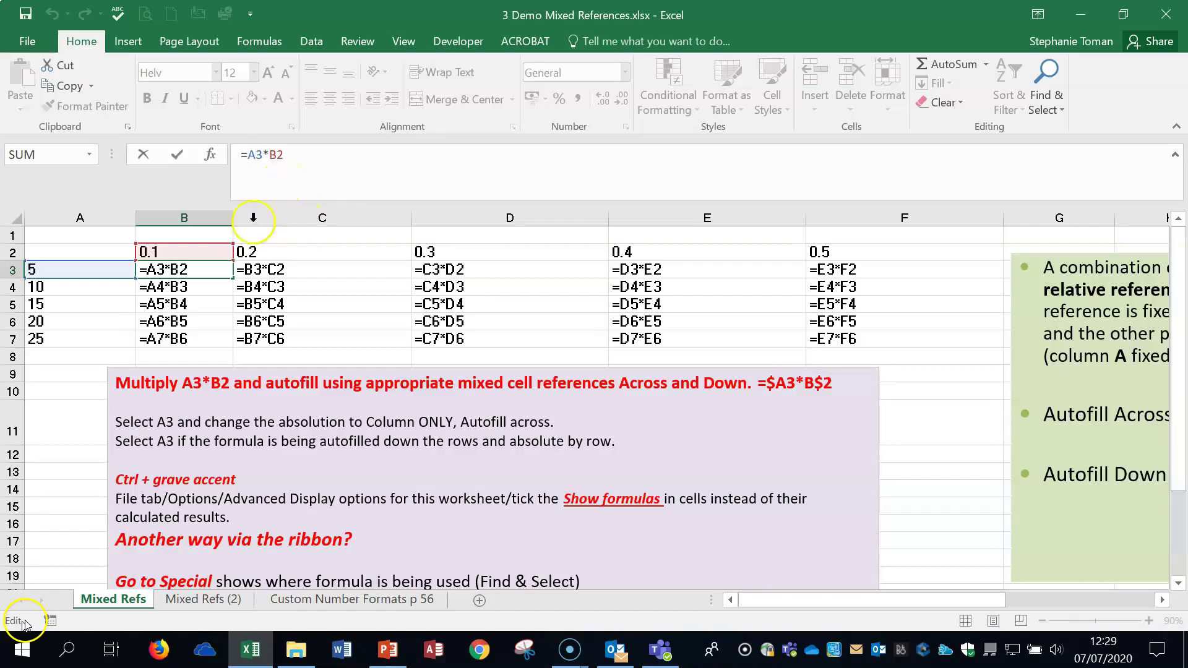
left_click_drag(246, 154, 257, 155)
key("F4")
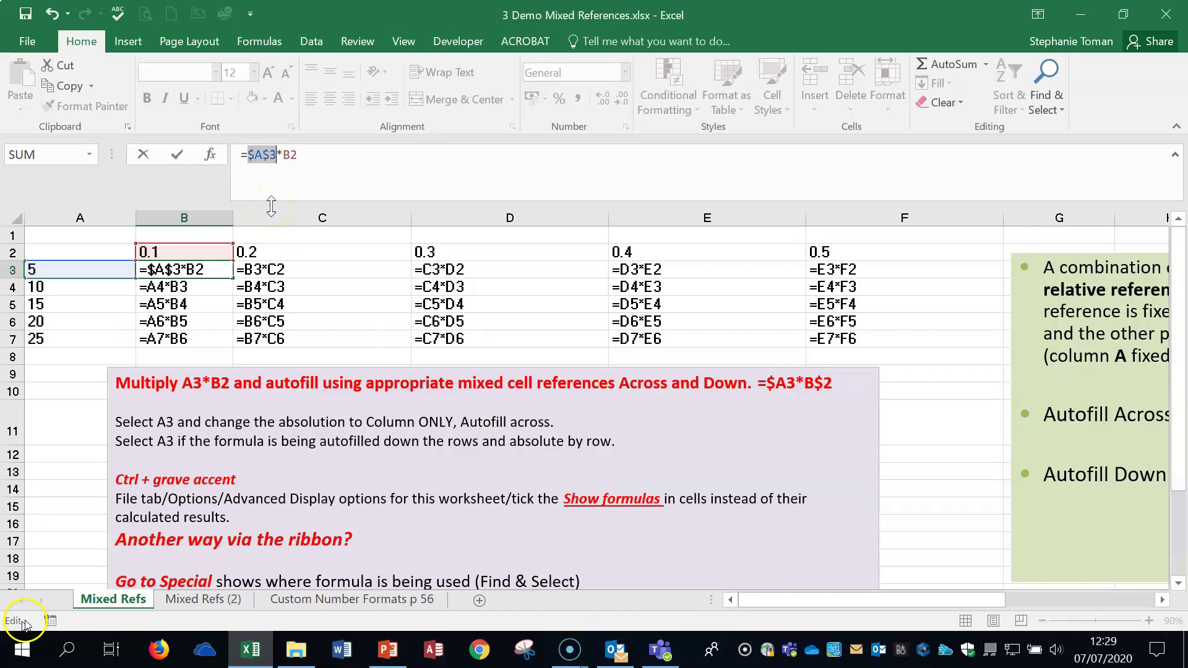
key("F4")
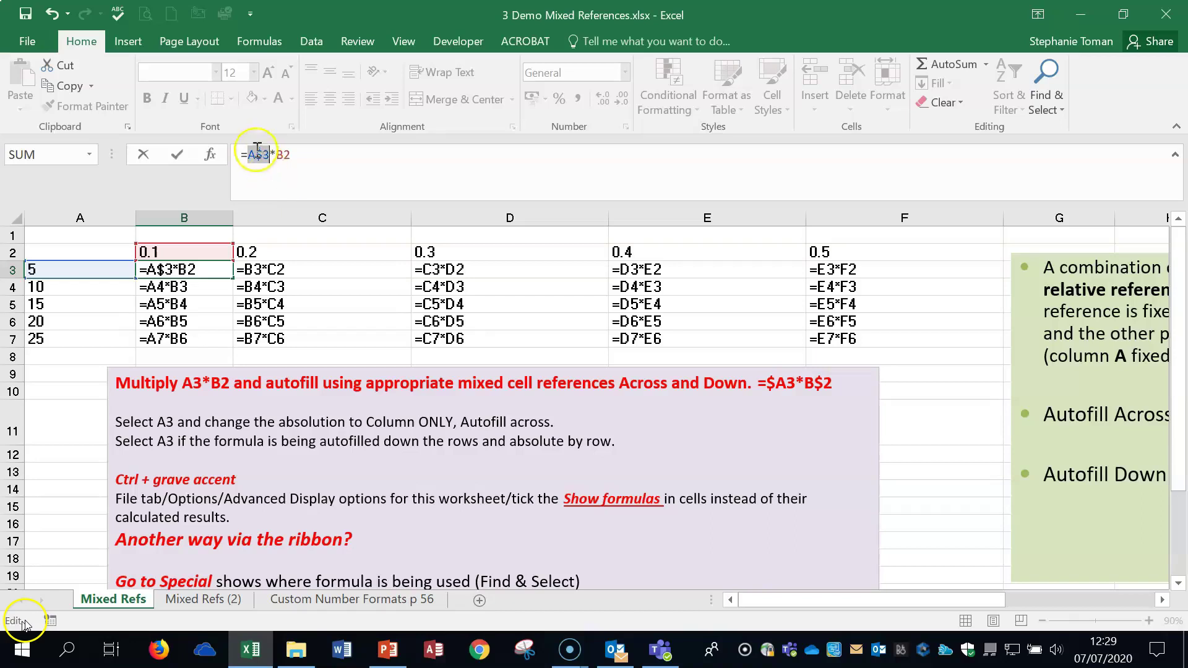
key("F4")
left_click_drag(247, 155, 270, 159)
left_click(178, 159)
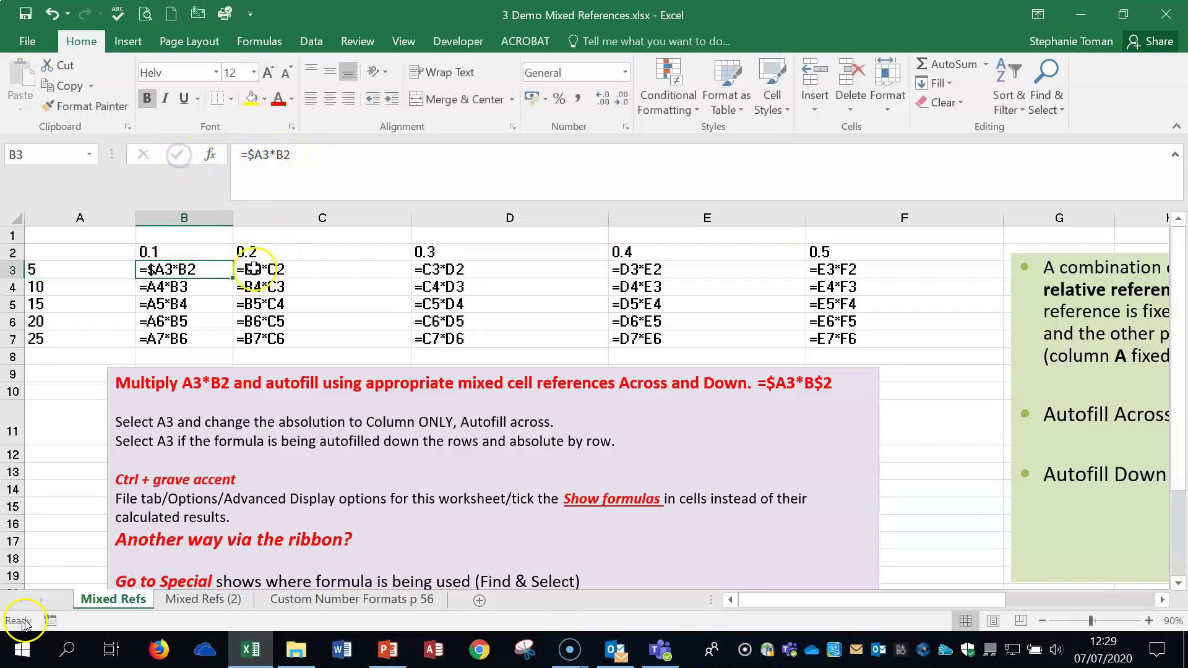
Fill =$A3*B2 across to F3 and check the copies in C3 through F3.
left_click_drag(233, 278, 952, 275)
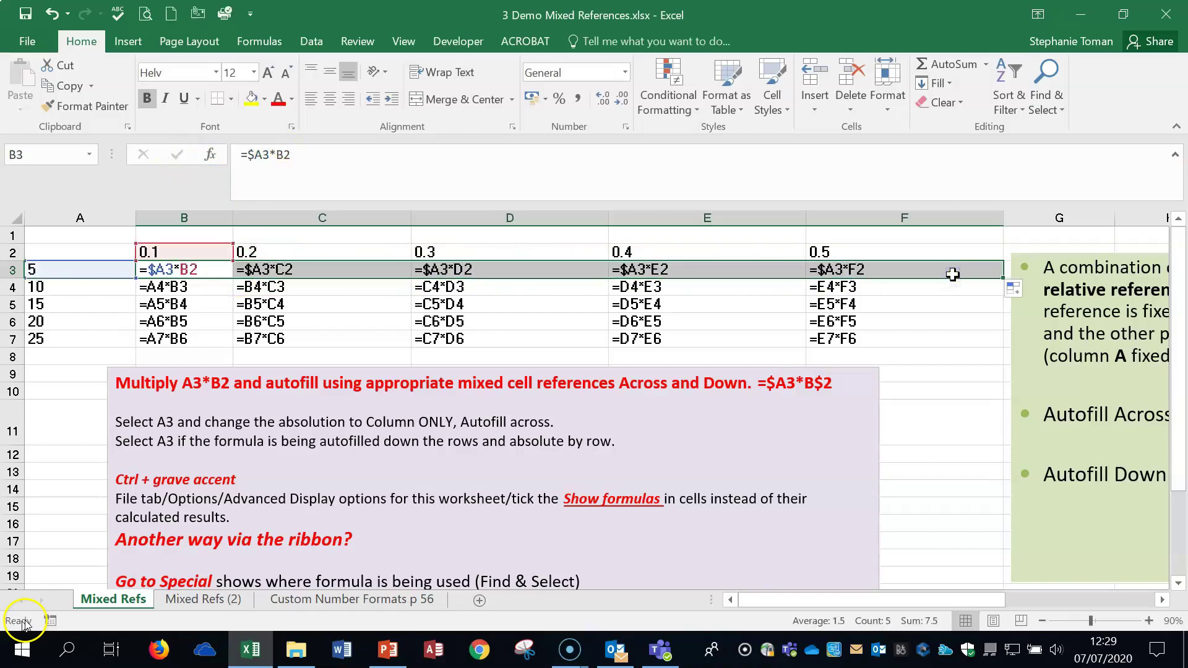
left_click(282, 271)
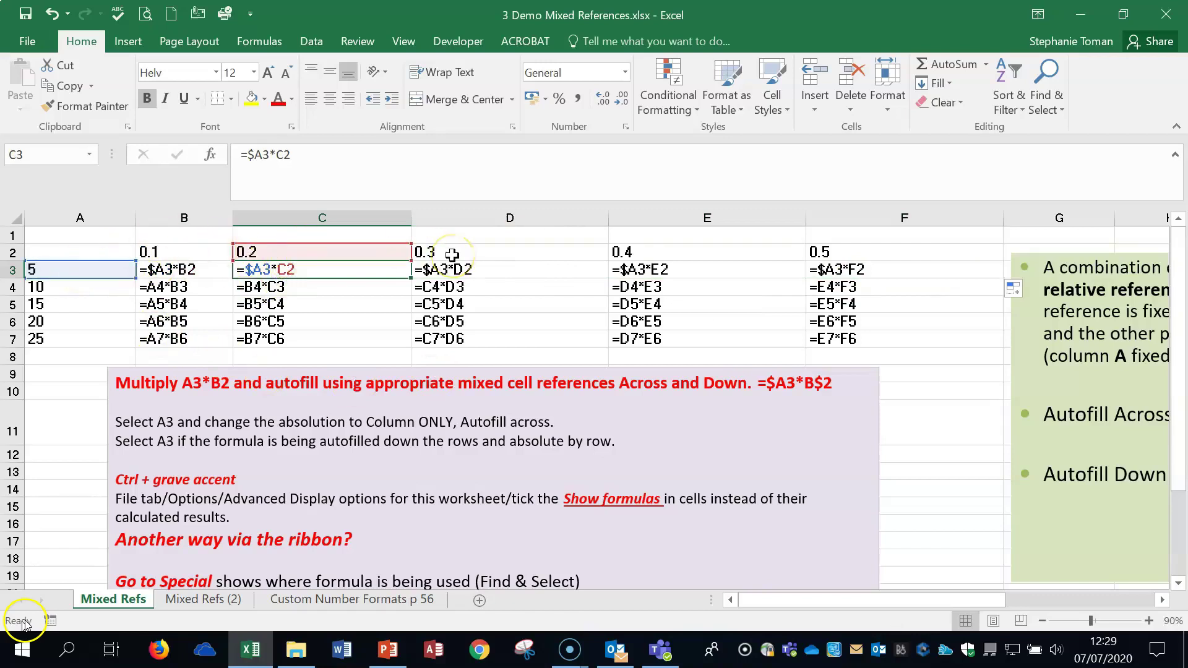
left_click(521, 266)
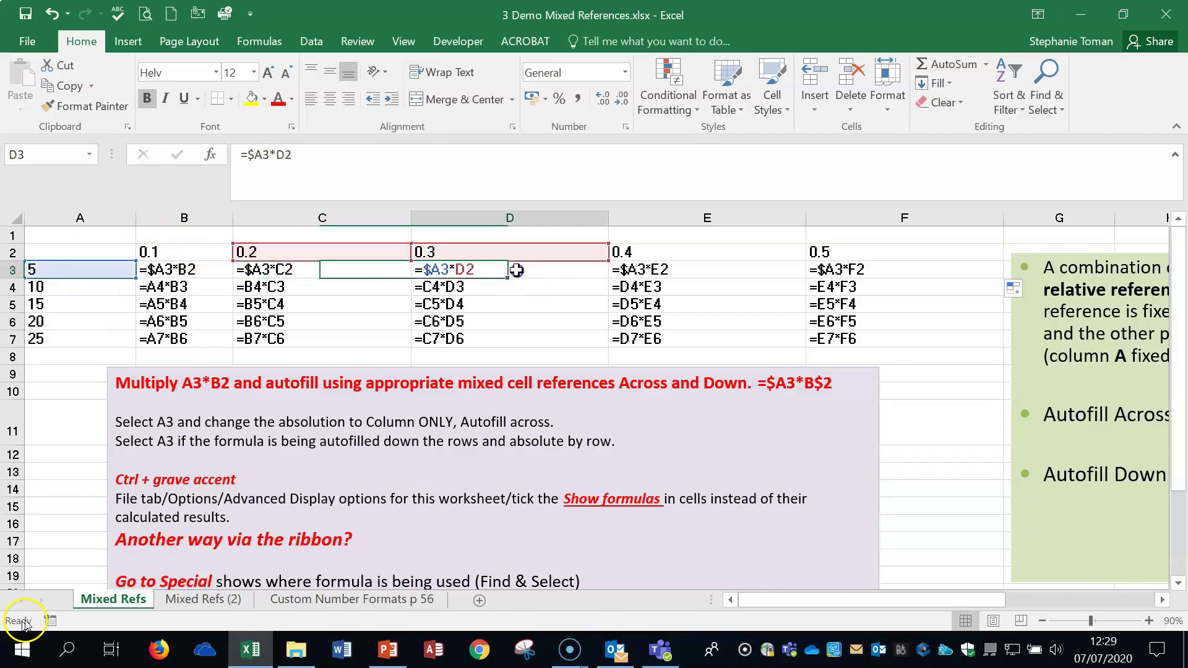
left_click(658, 272)
left_click(853, 270)
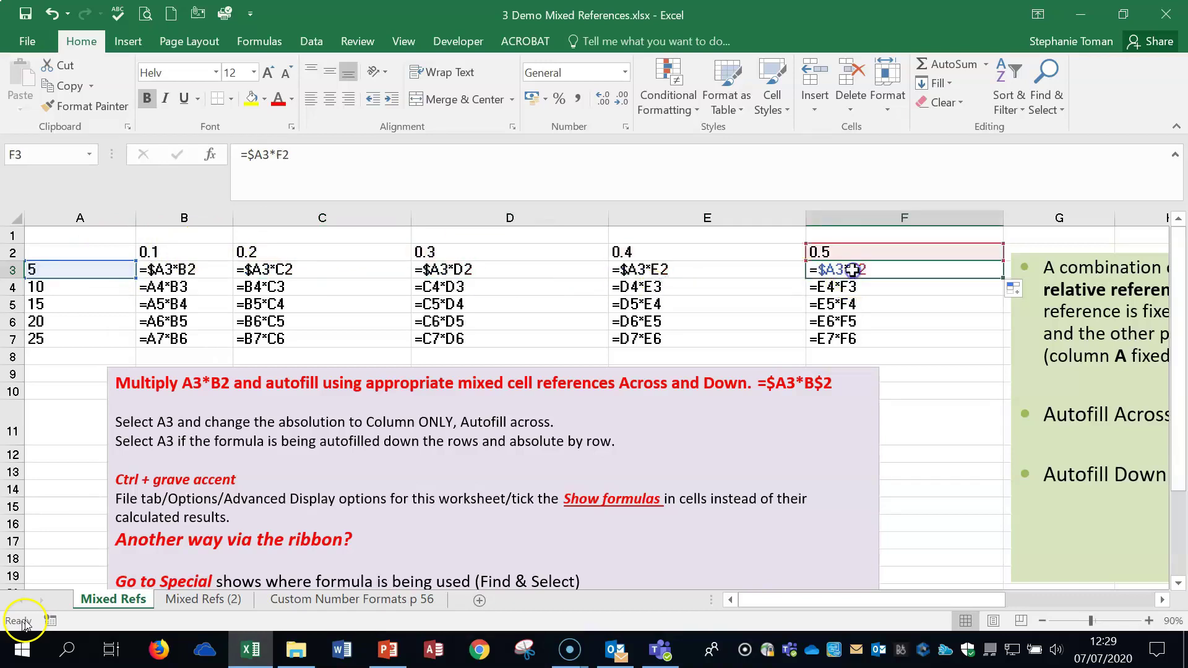
Fill B3 across to F3 and down to row 7, inspecting copies like C4 =$A4*C3.
left_click(167, 273)
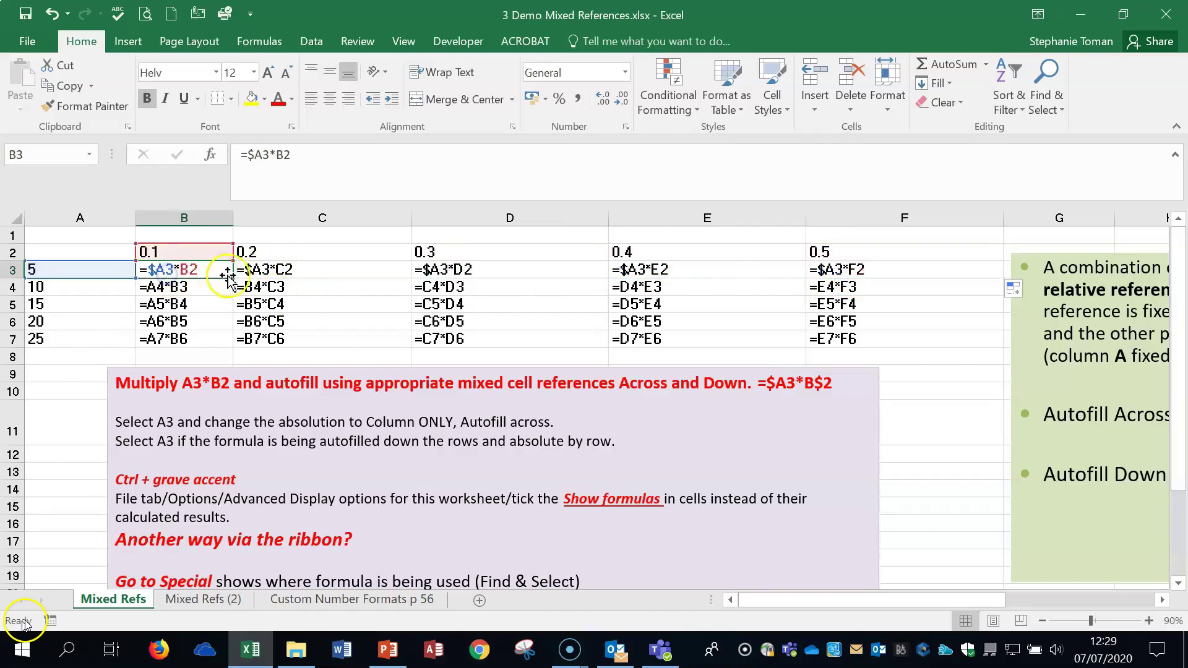
mouse_move(229, 277)
left_mouse_down()
mouse_move(726, 299)
mouse_move(903, 297)
mouse_move(1003, 279)
left_mouse_up()
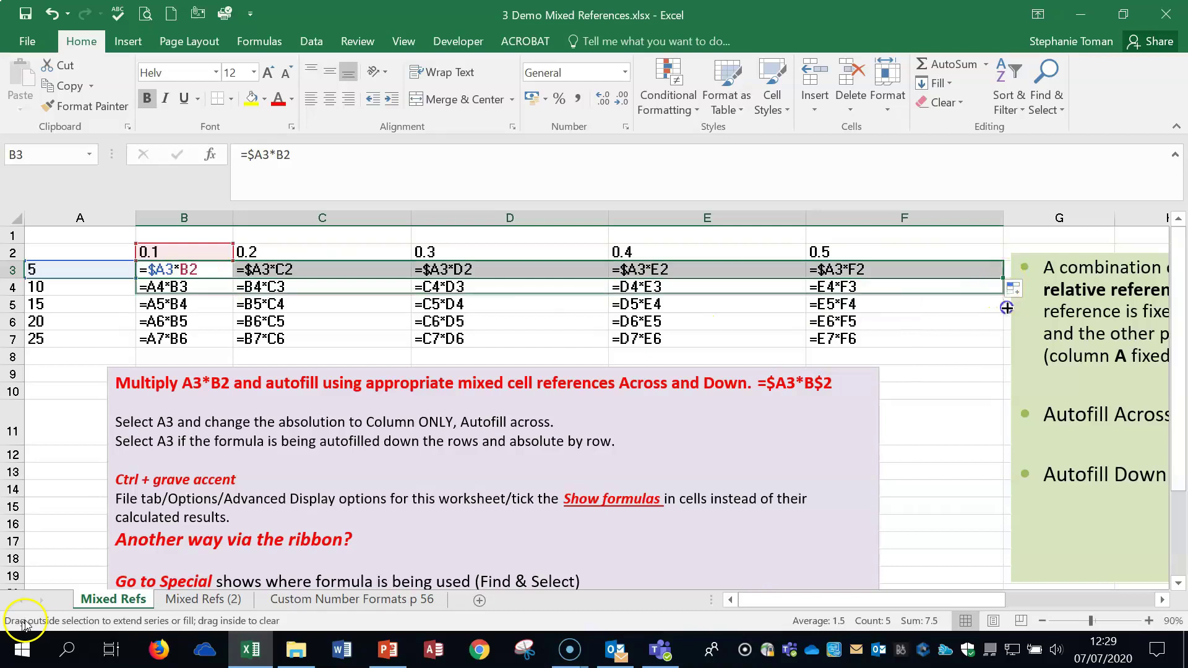
left_click_drag(1007, 308, 1006, 345)
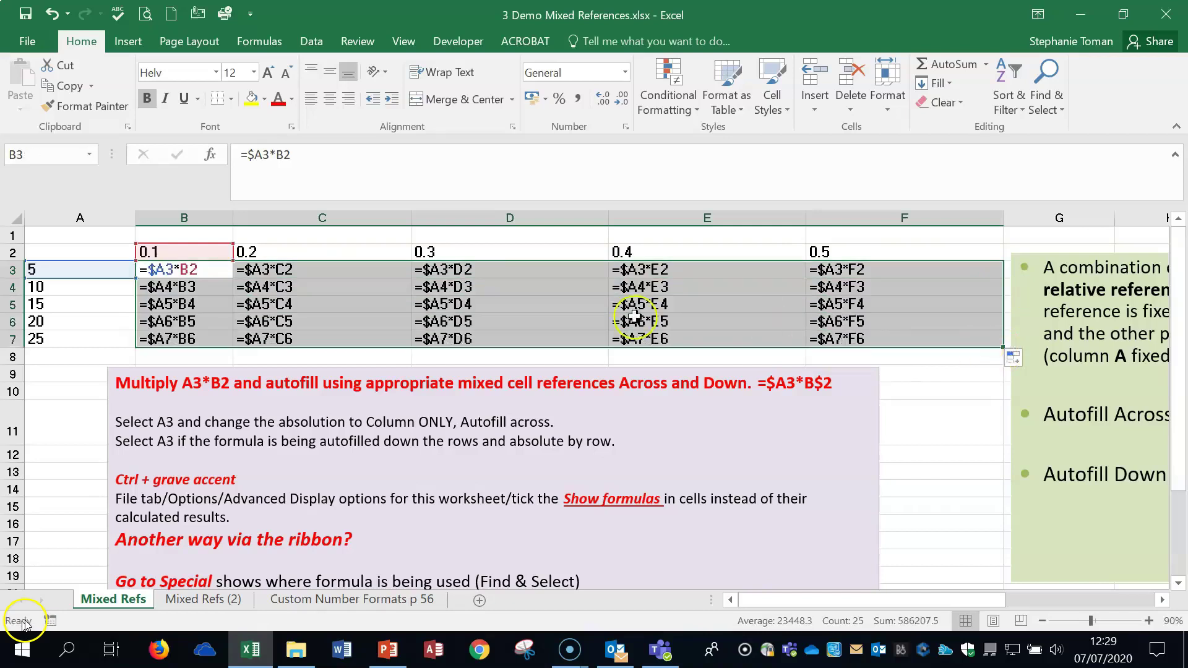
double_click(204, 287)
double_click(301, 288)
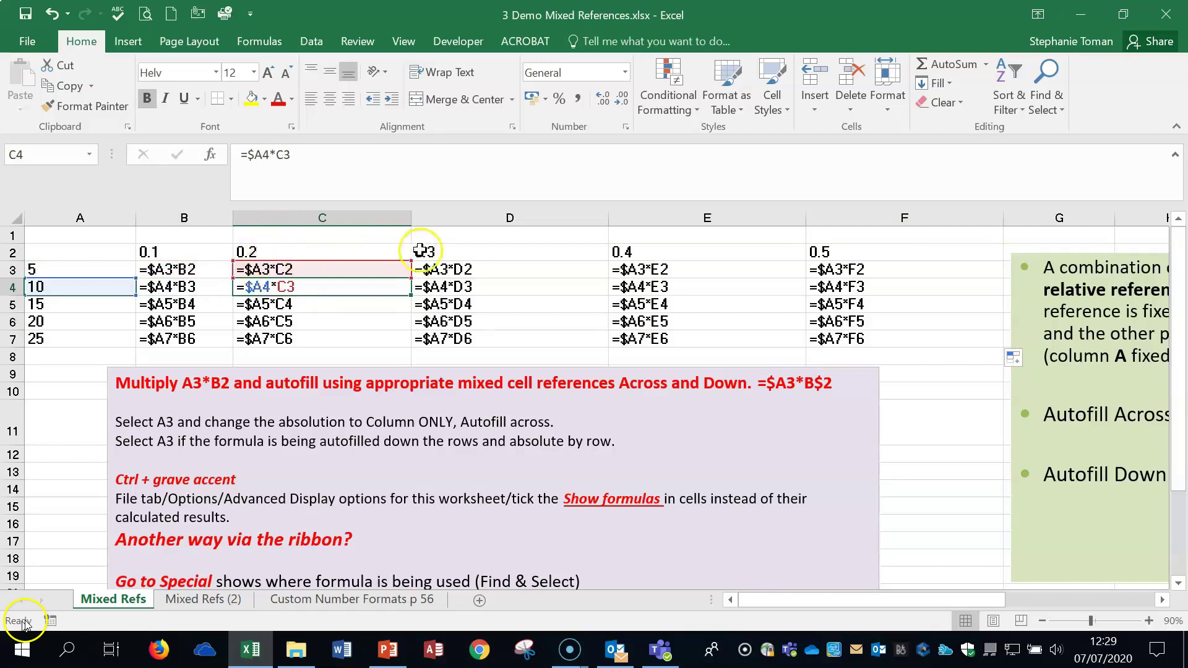
double_click(469, 288)
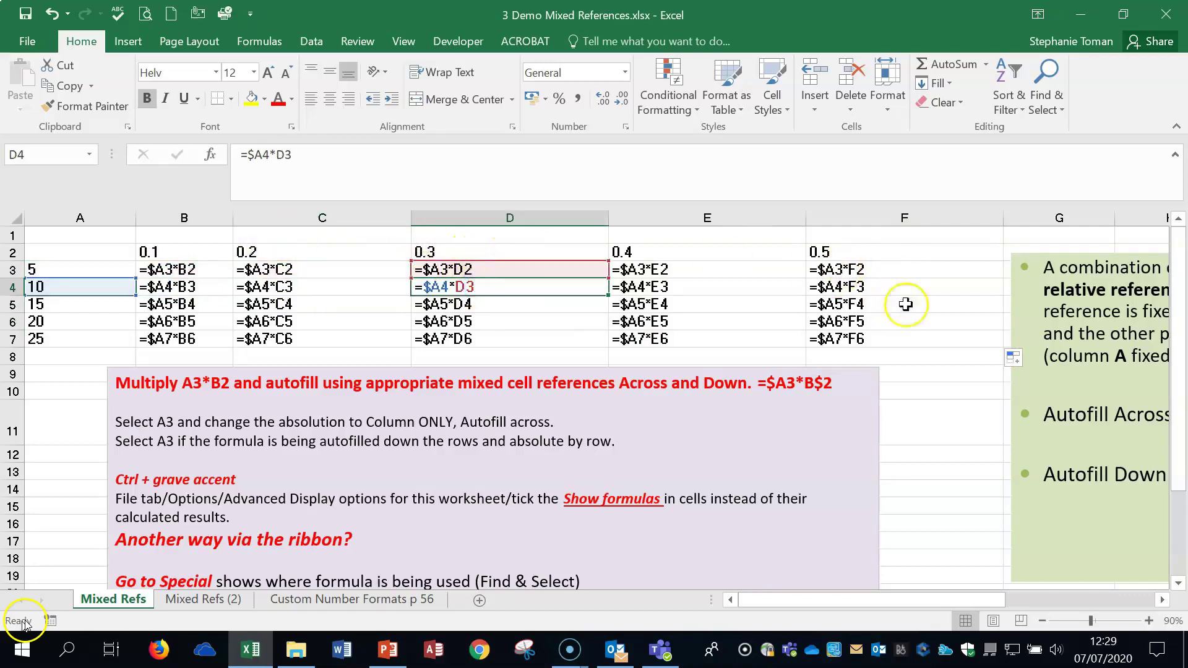
left_click(830, 252)
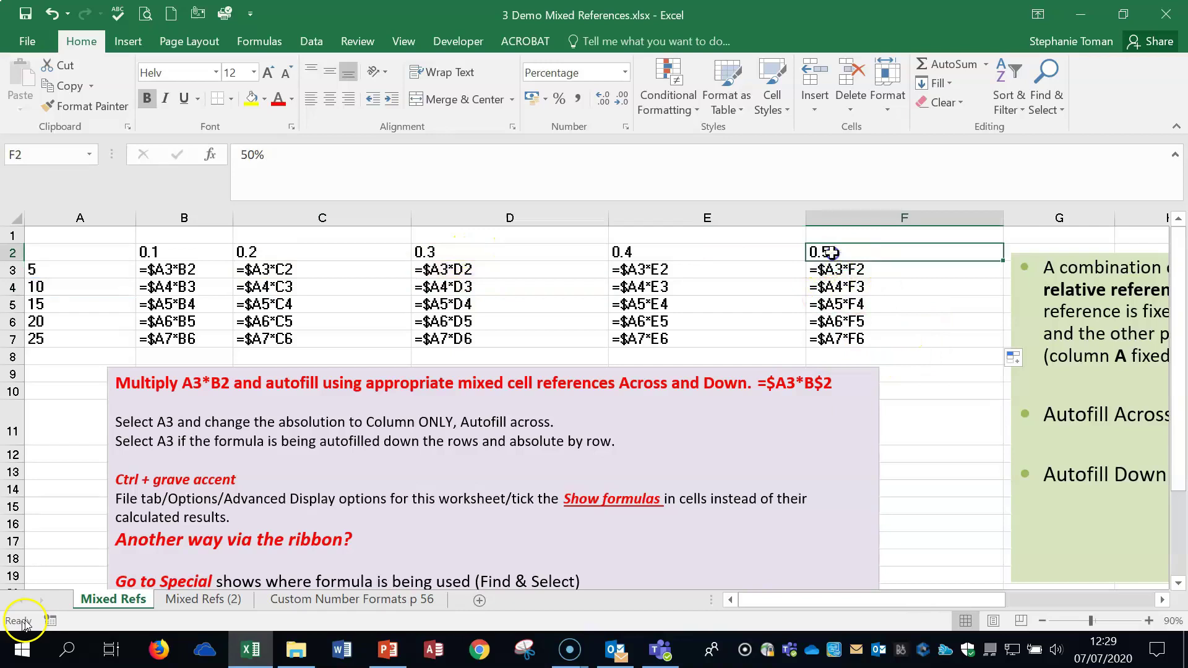
double_click(855, 287)
double_click(859, 304)
double_click(863, 322)
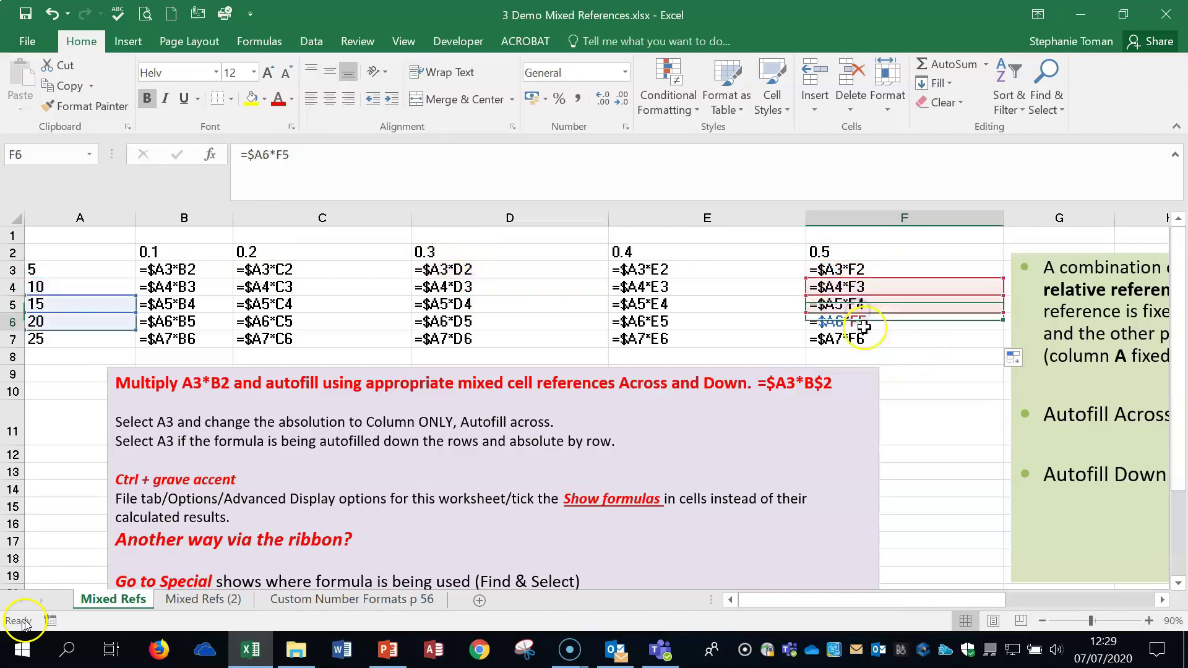
Make B3 =$A3*B$2 and fill it across to F3 and down to row 7.
double_click(177, 270)
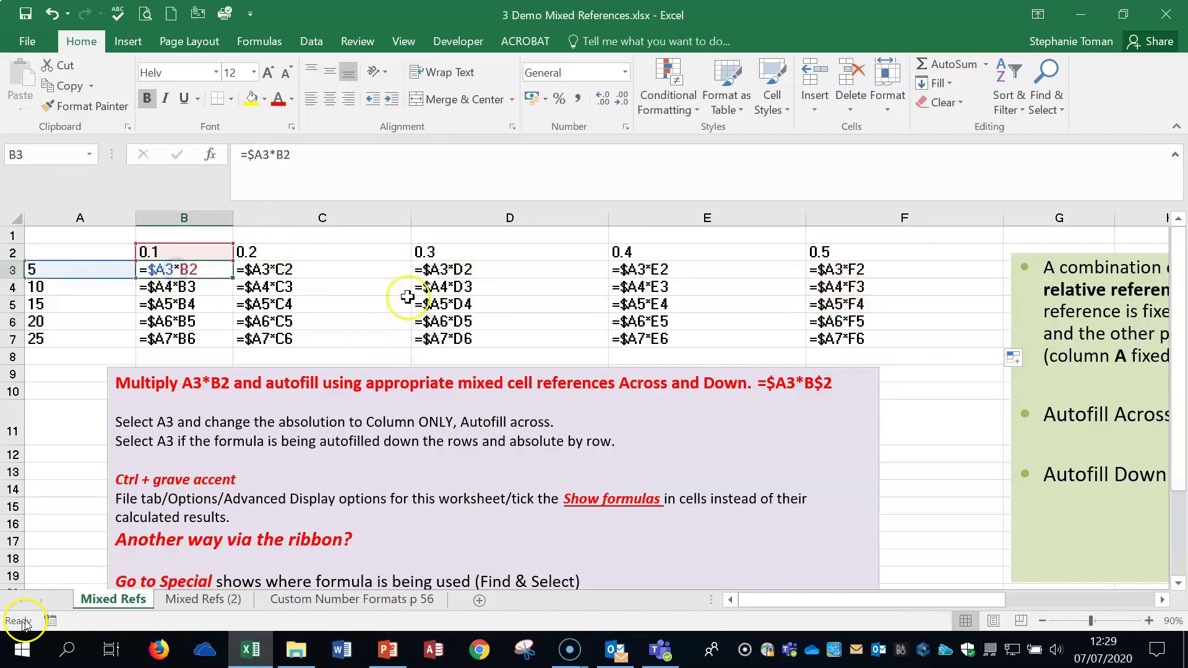
left_click(286, 154)
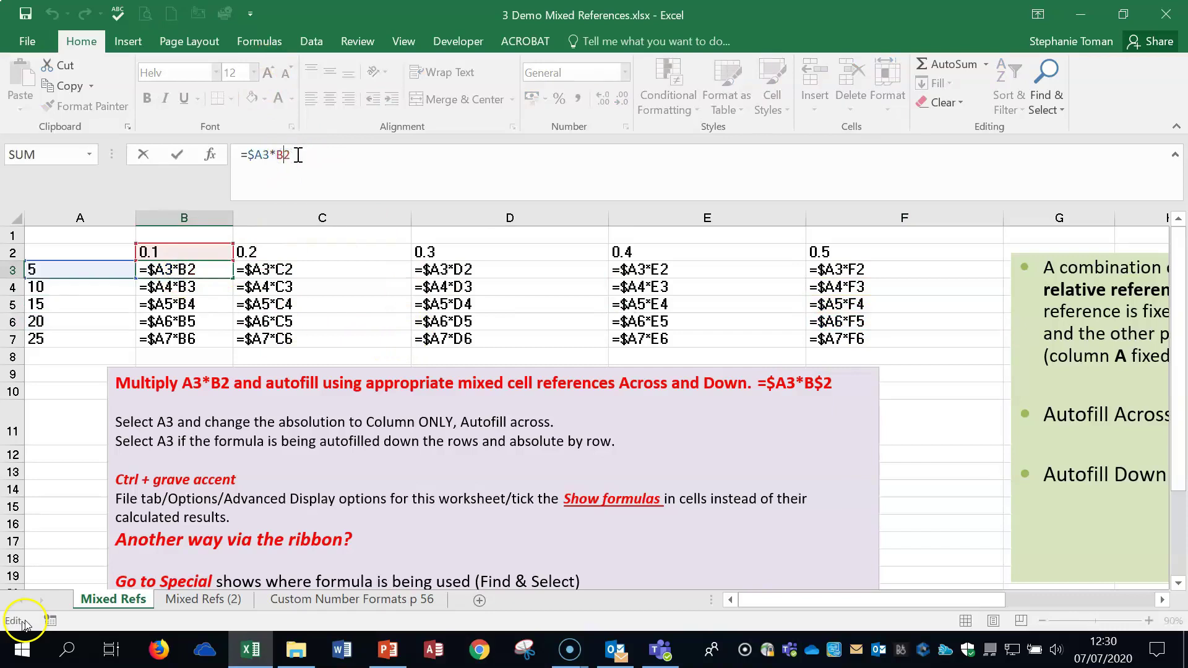
key("F4")
key("F4")
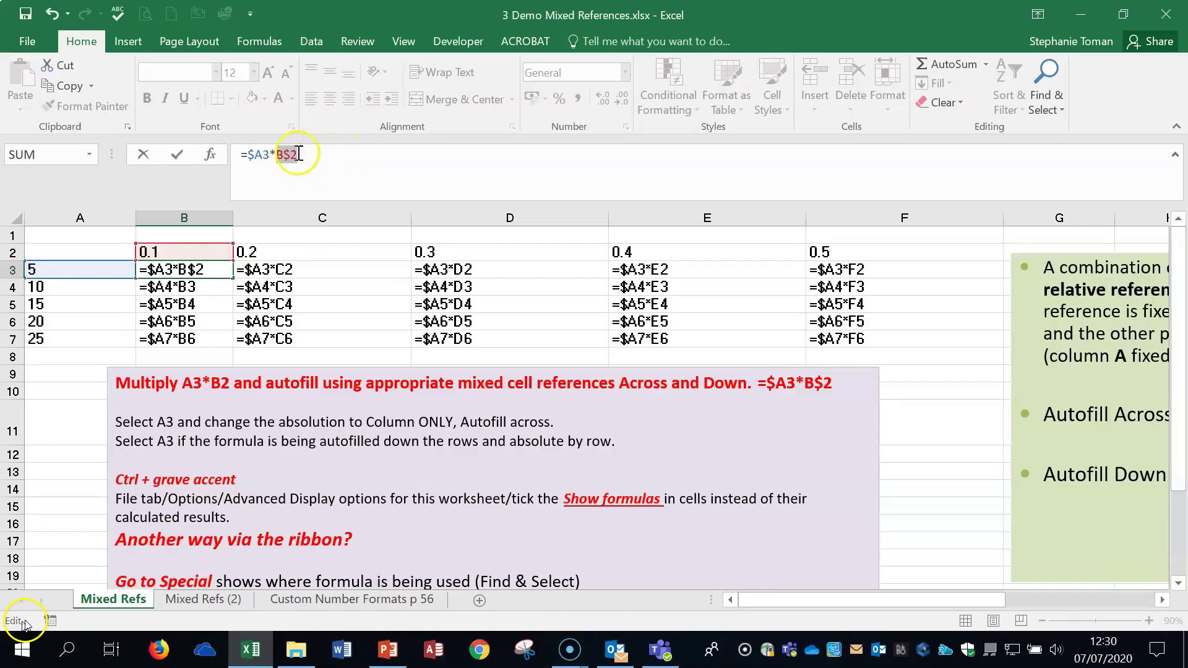
left_click(177, 158)
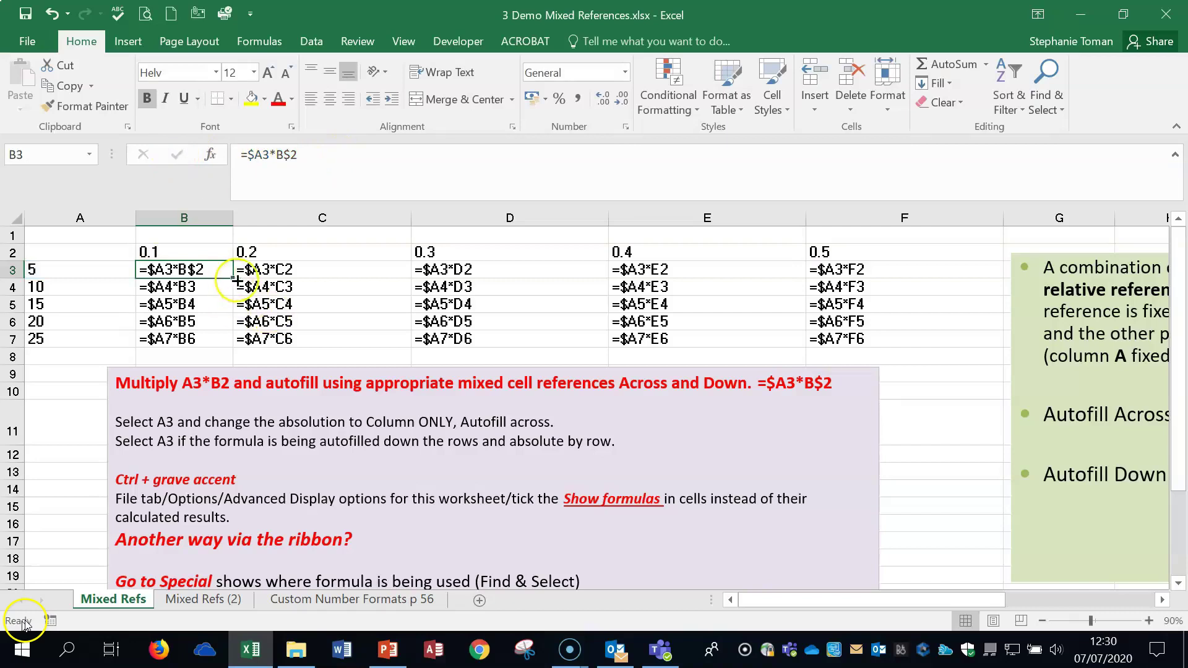
left_click_drag(233, 280, 928, 285)
left_click_drag(1003, 277, 998, 341)
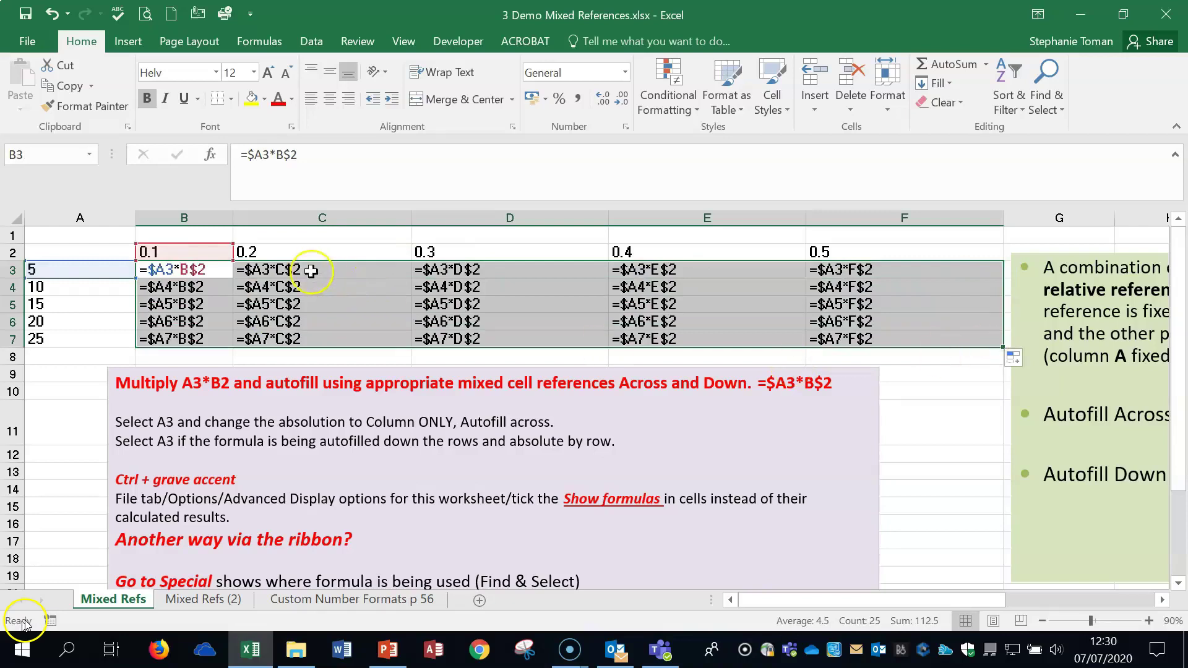
Check the mixed-reference formulas in C3, D3 and B3 through B7.
left_click(201, 269)
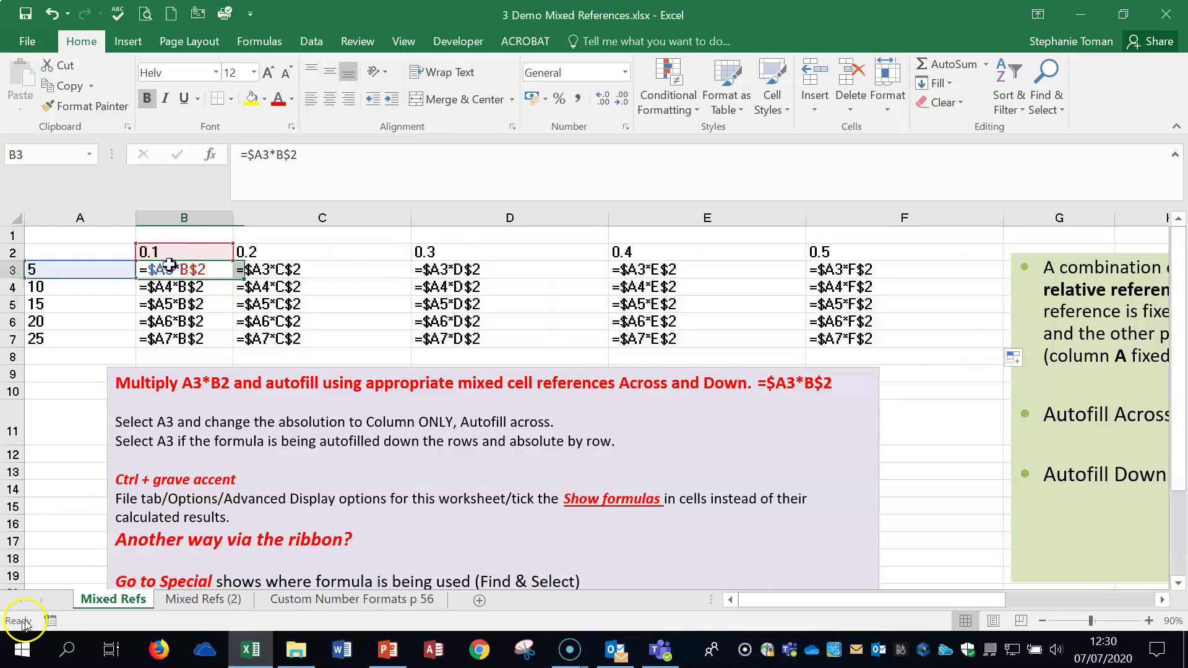
left_click(282, 269)
left_click(443, 269)
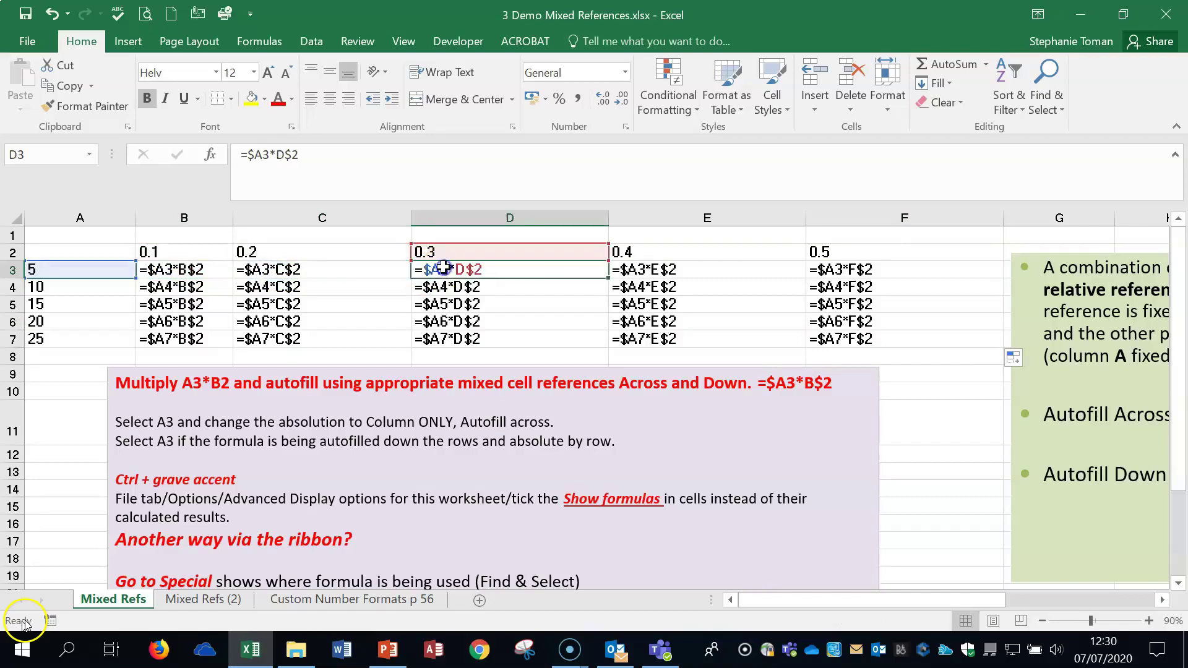
left_click(189, 270)
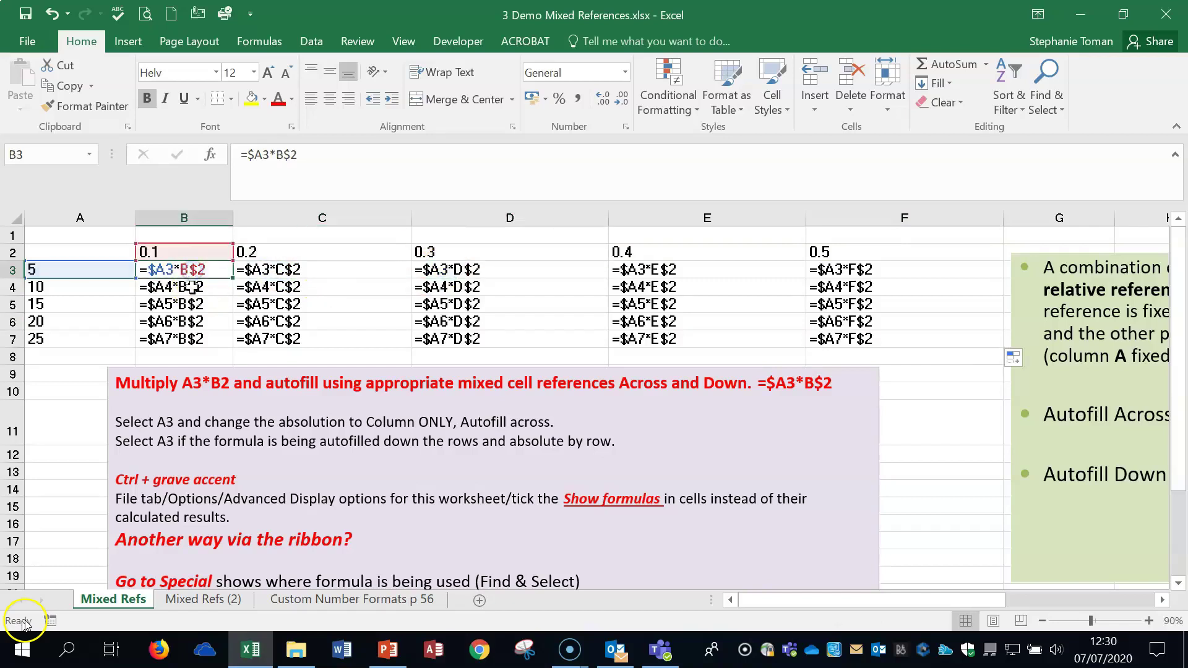
left_click(191, 288)
left_click(192, 305)
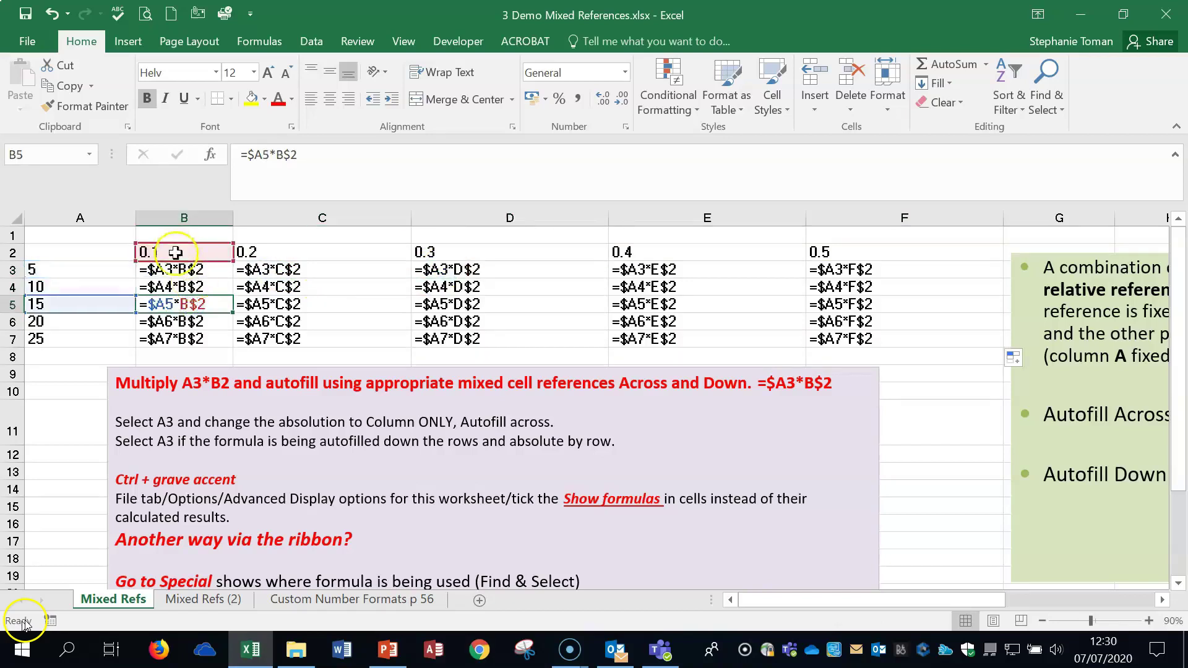
left_click(197, 322)
left_click(196, 339)
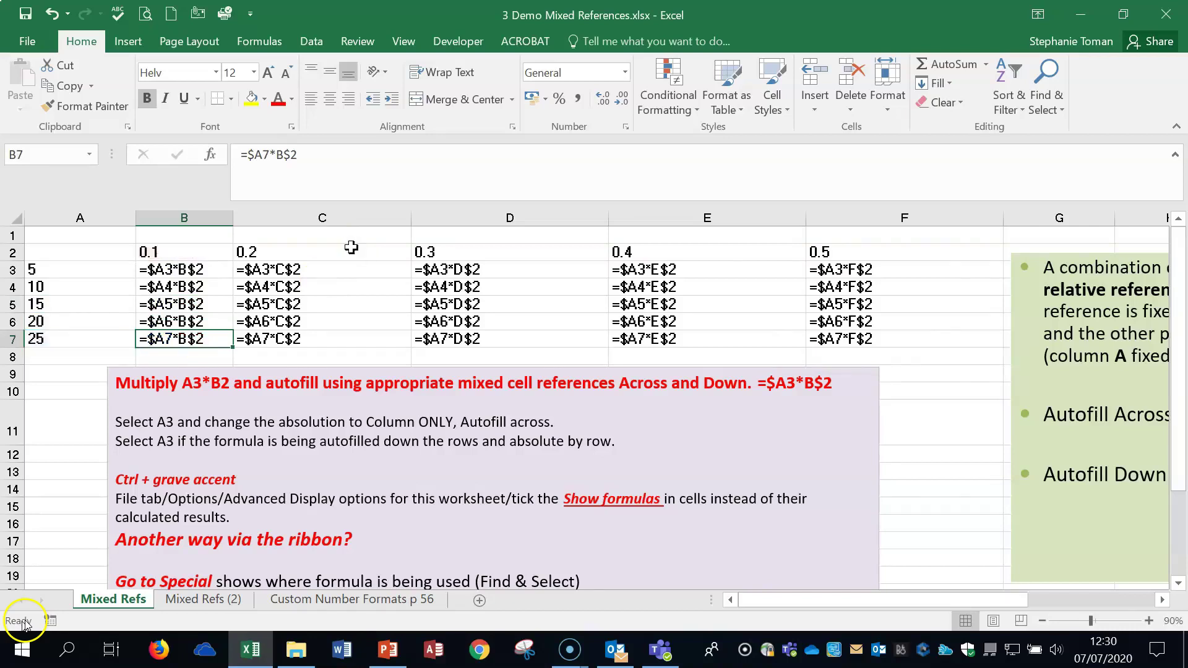
Switch to showing calculated values and review the formulas in C3 through F3.
key("ctrl+grave")
left_click(118, 272)
left_click(185, 270)
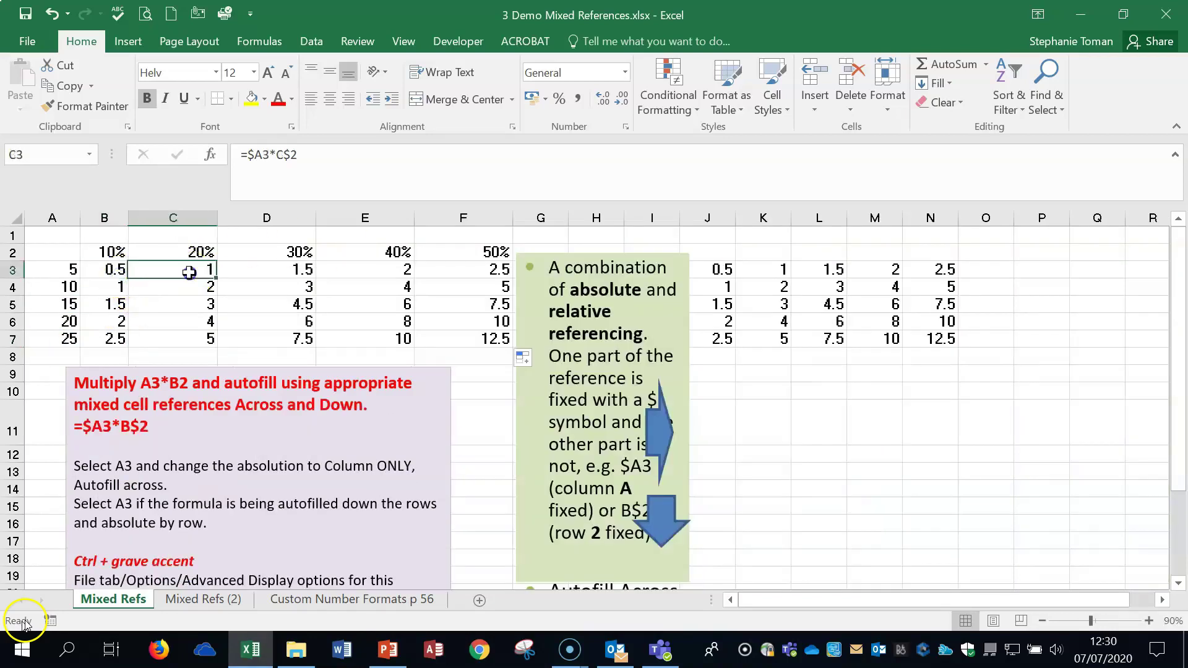
double_click(185, 270)
key("Escape")
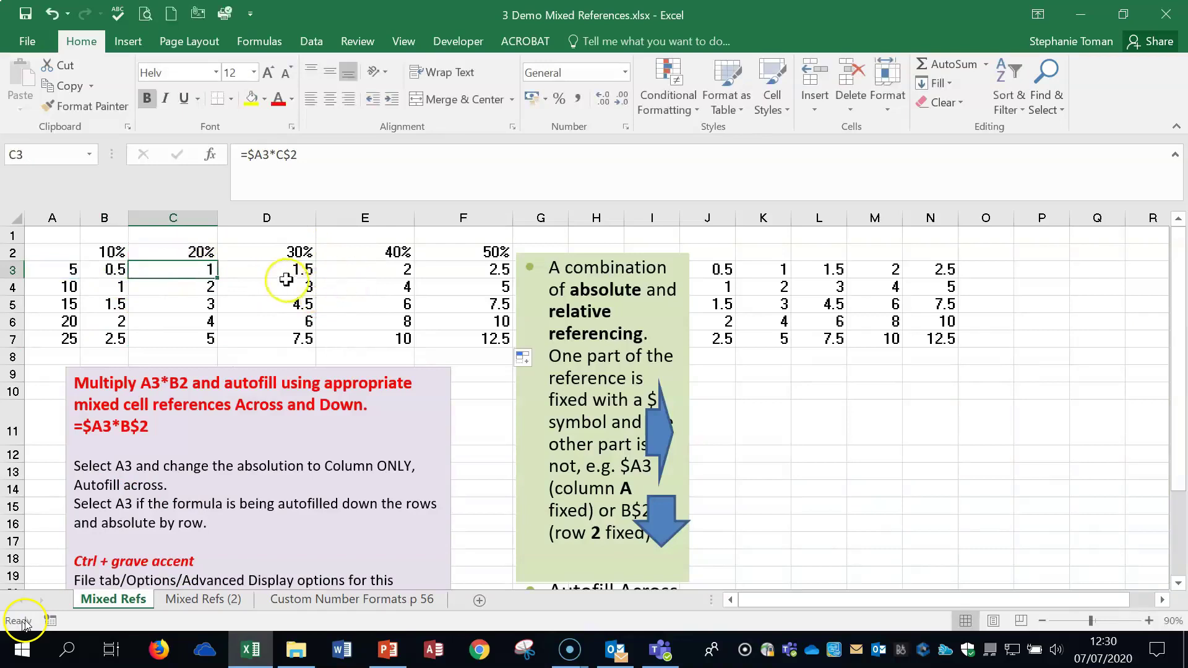
double_click(286, 271)
key("Escape")
left_click(373, 272)
double_click(373, 272)
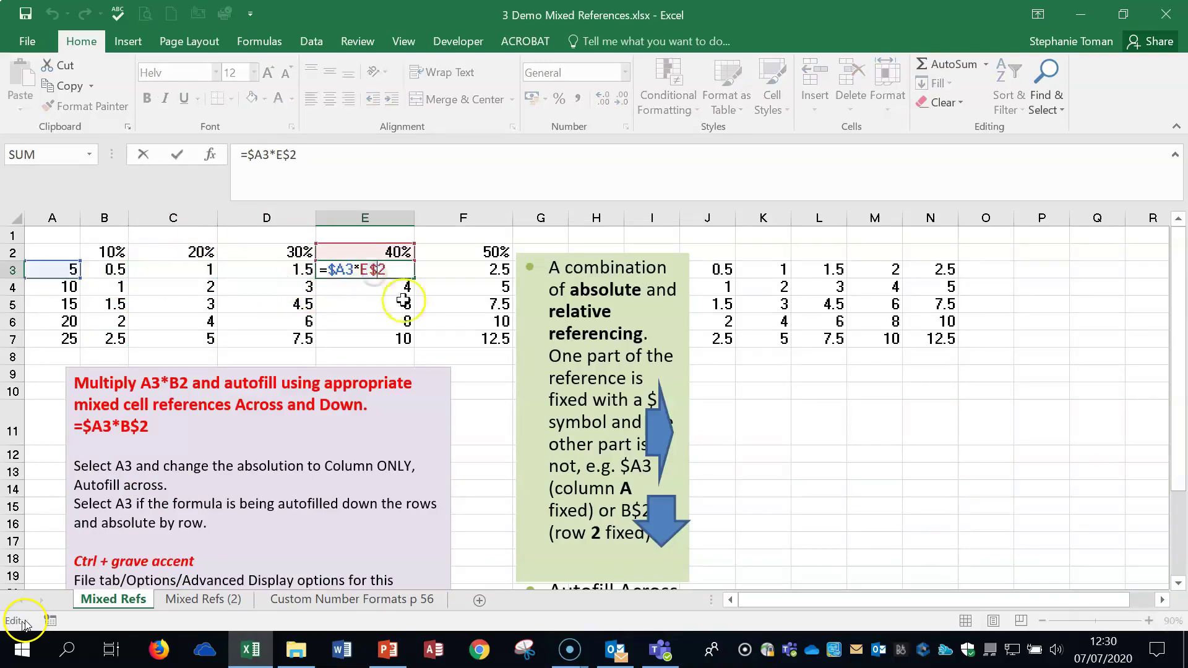
key("Escape")
double_click(467, 269)
key("Escape")
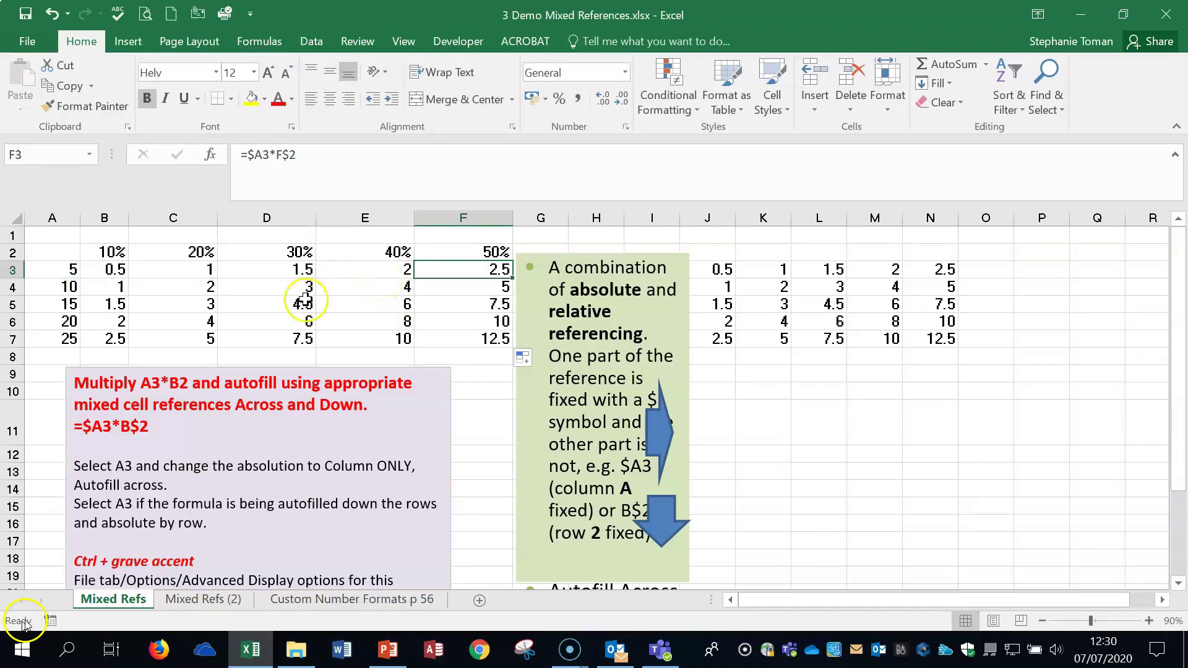
Inspect B7 and B3 (=A3*B2) on Mixed Refs (2), then go to Custom Number Formats p 56.
left_click(196, 600)
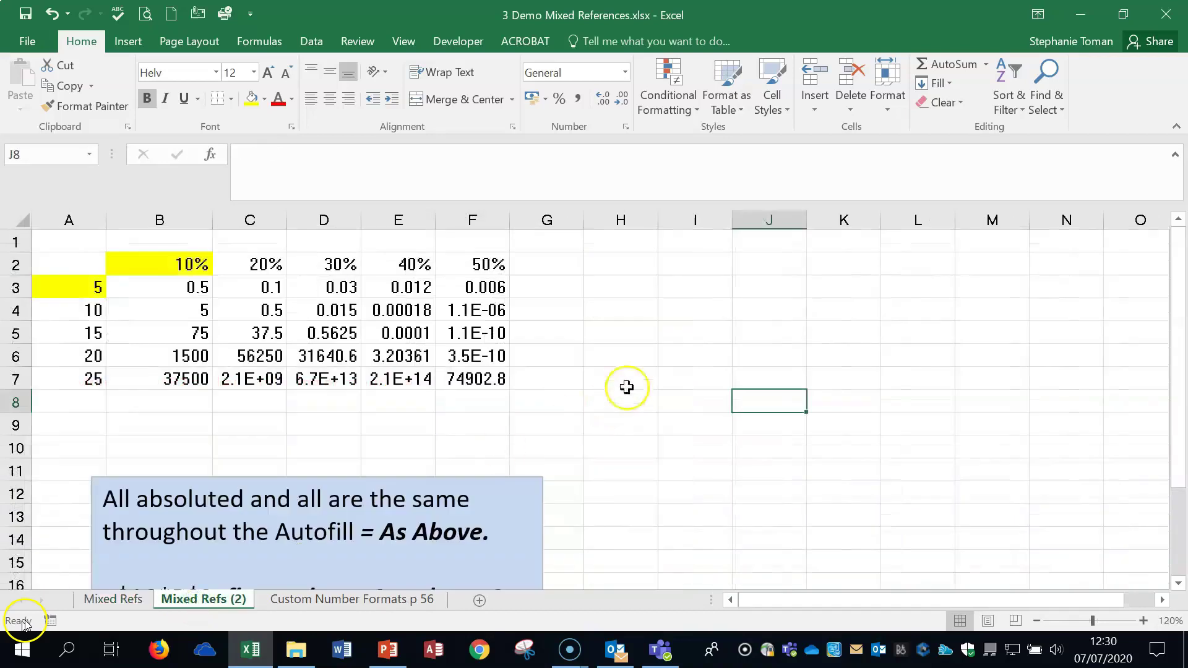
left_click(612, 354)
left_click(185, 378)
left_click(174, 287)
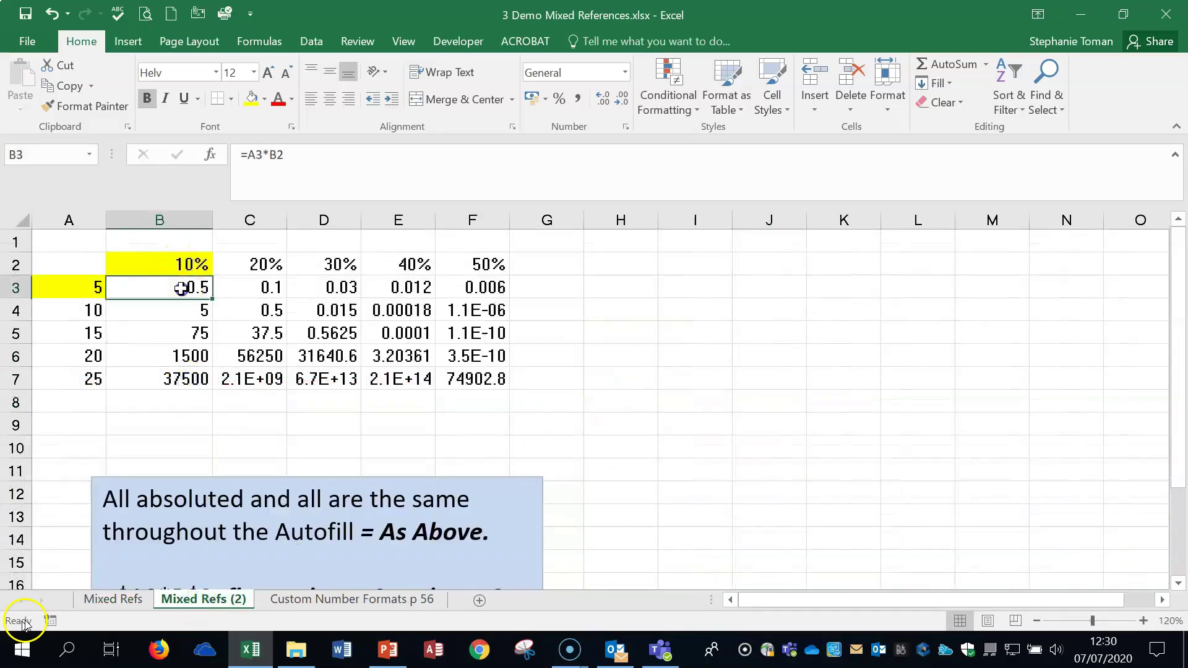
key("F2")
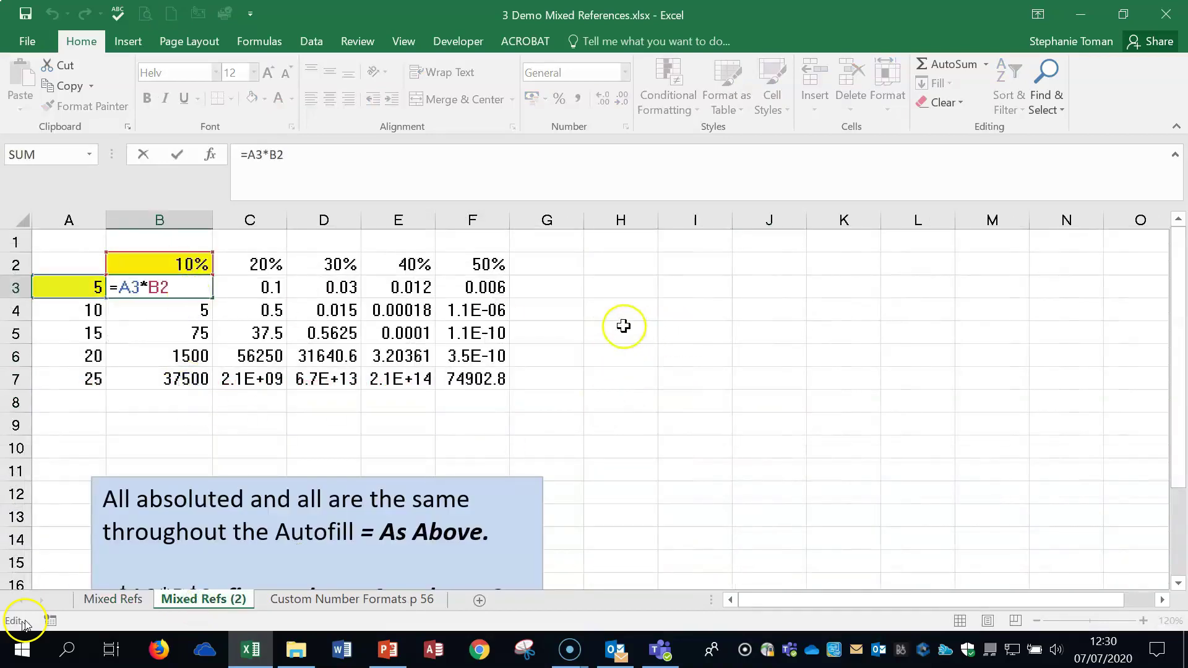
key("Escape")
left_click(695, 446)
left_click(684, 490)
left_click(653, 542)
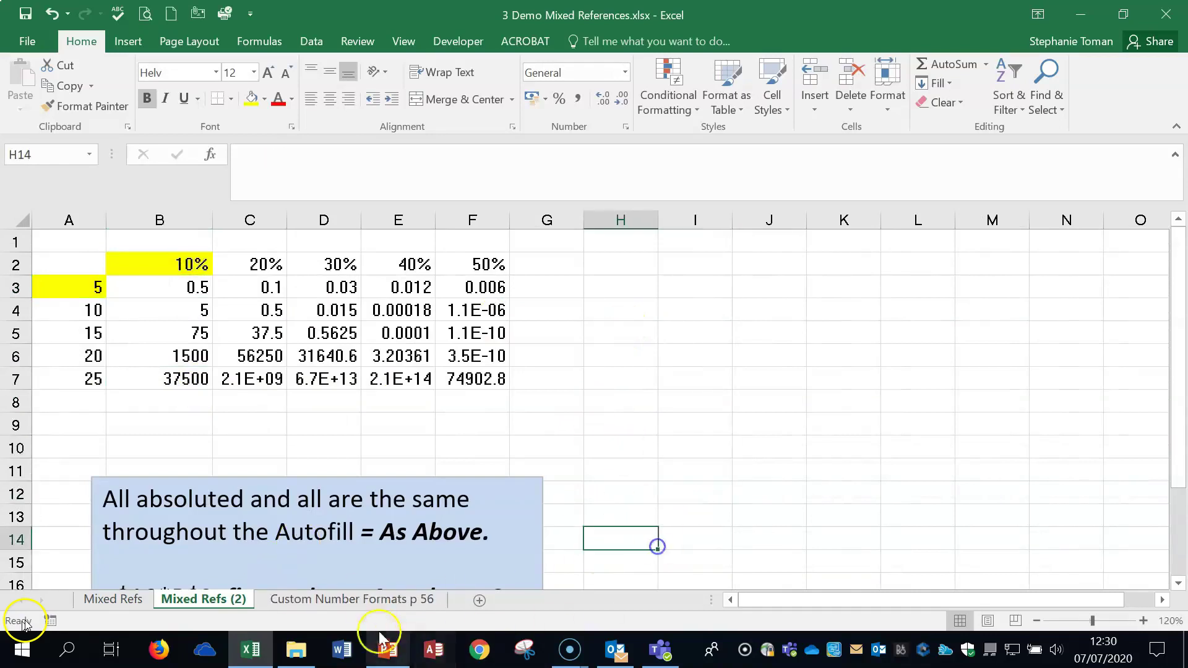
left_click(370, 602)
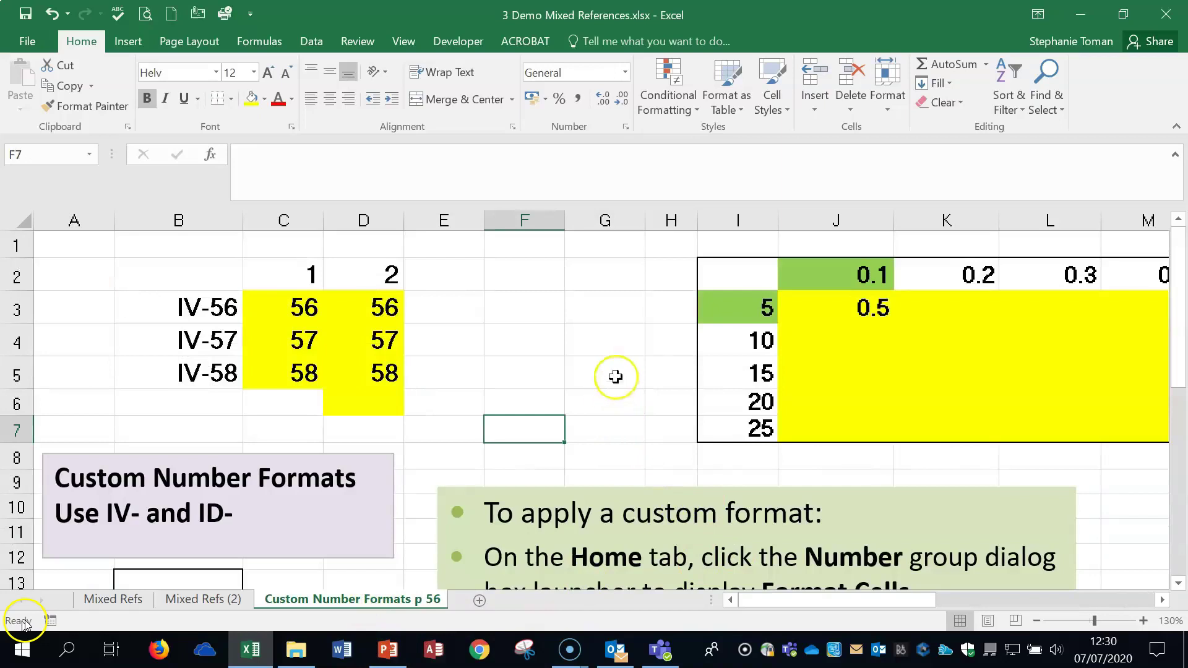
Compare the plain values 56–58 in C3:C5 with B3's custom format, then select C3:C5.
scroll(640, 340, "down", 1)
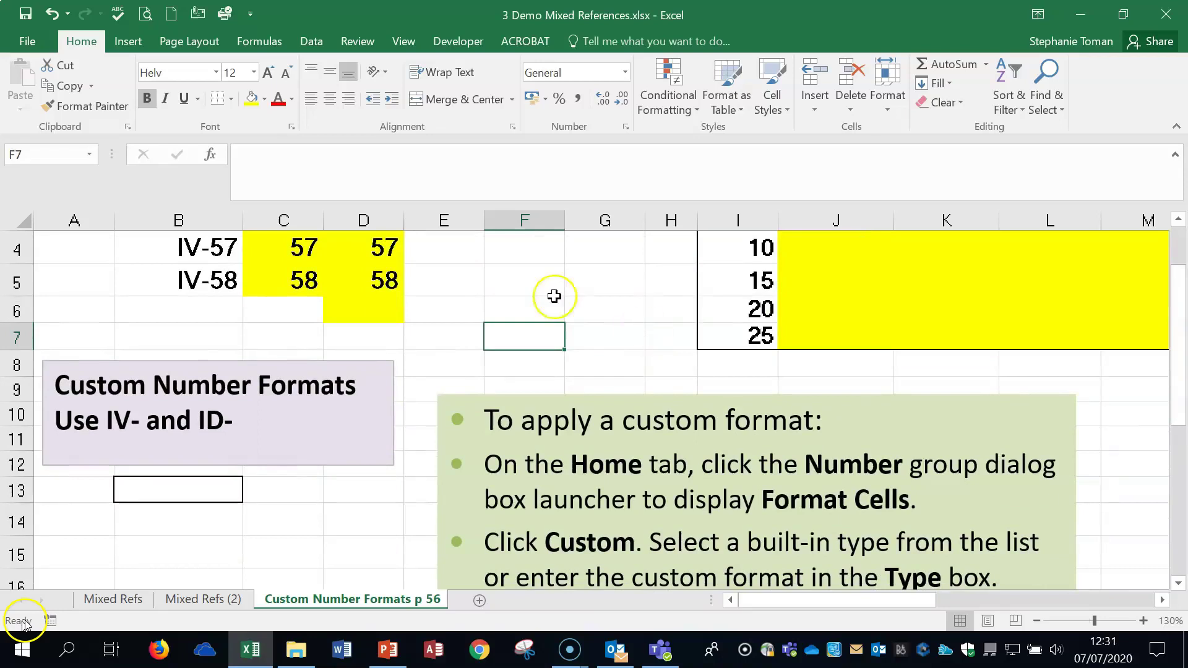
left_click(283, 257)
scroll(299, 304, "up", 1)
left_click(299, 304)
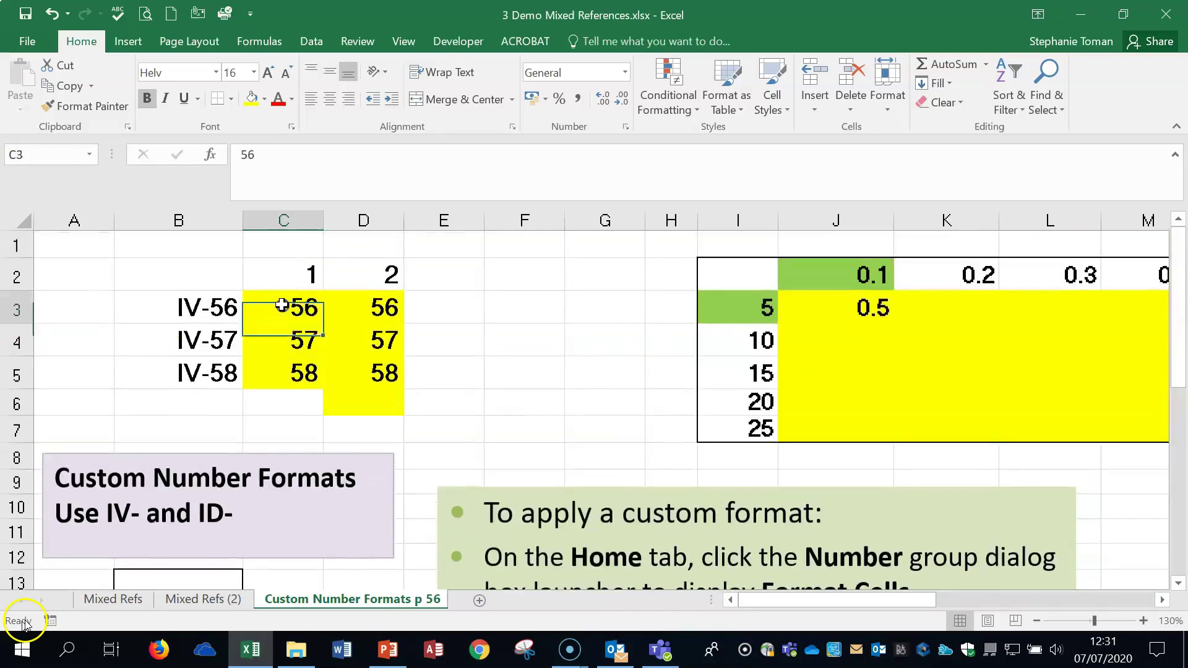
left_click(300, 335)
left_click(291, 367)
left_click(207, 302)
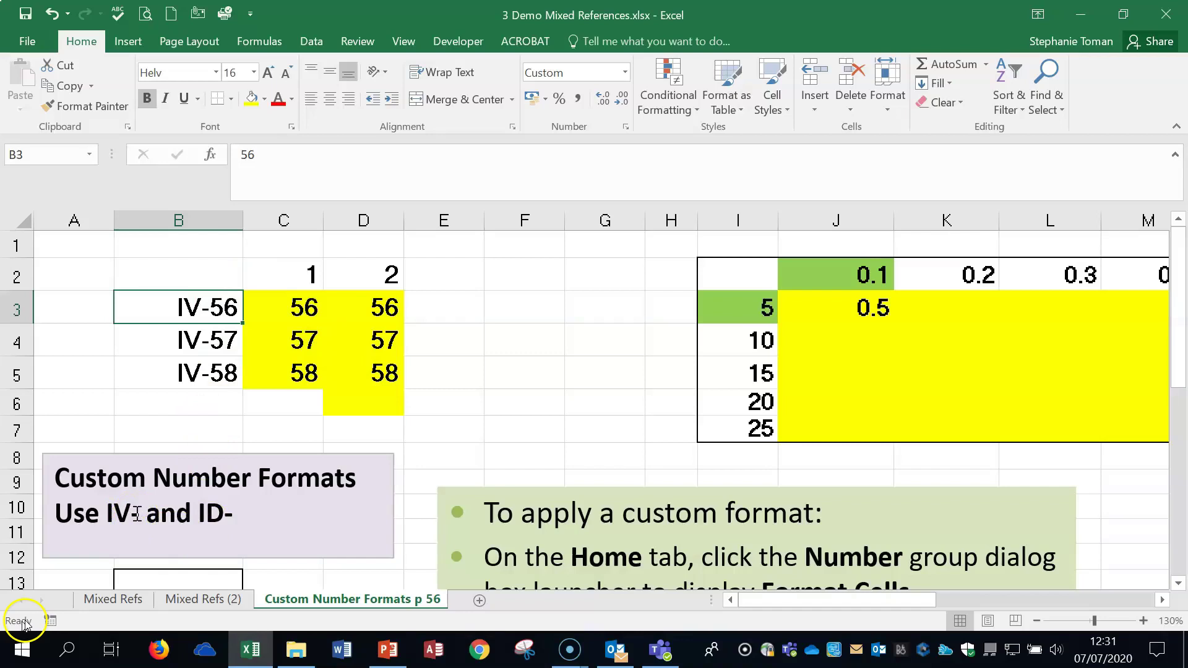
left_click_drag(299, 306, 300, 379)
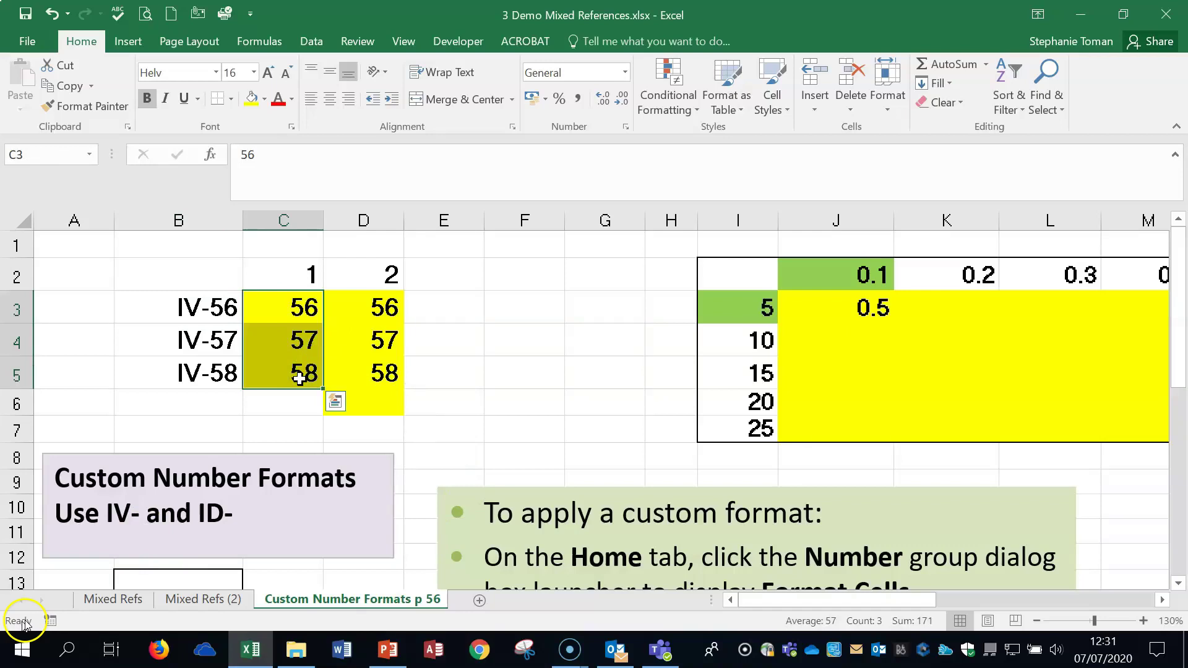
Give C3:C5 the custom number format "IV-"0 through Format Cells.
right_click(300, 332)
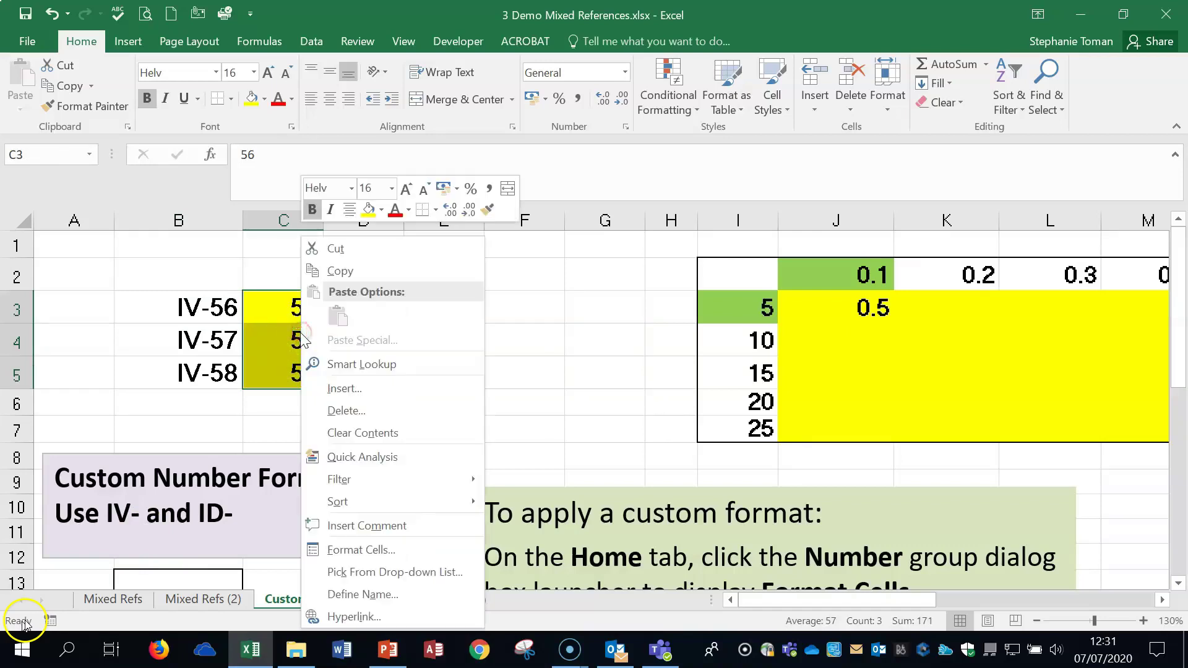
left_click(365, 545)
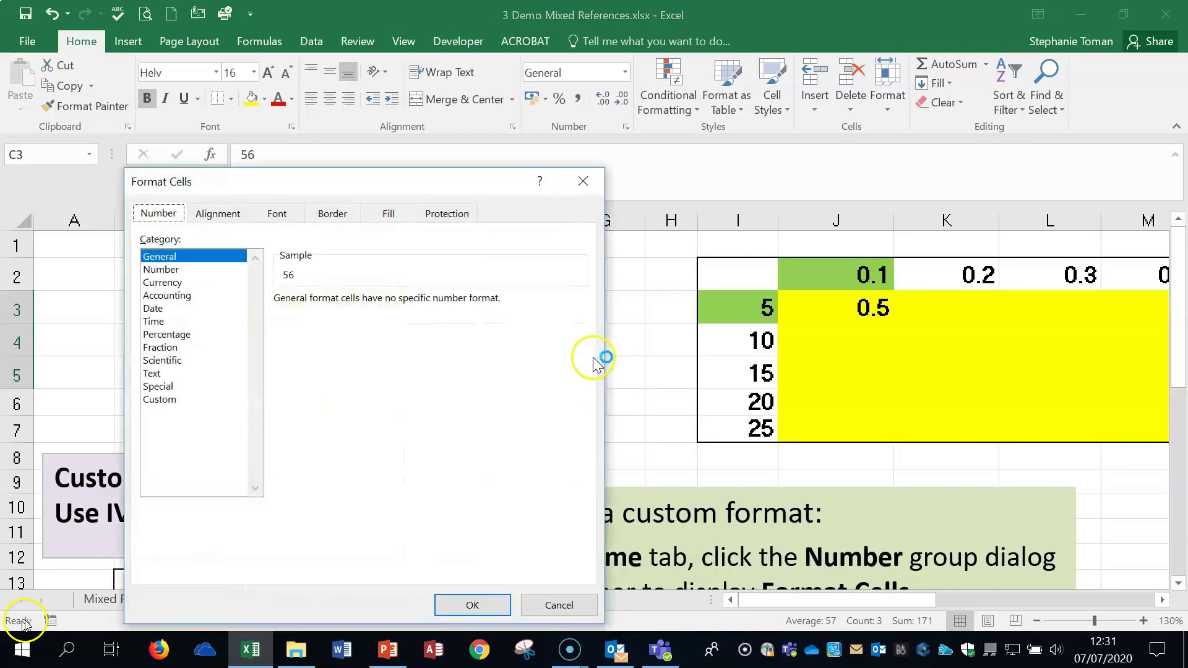
left_click_drag(418, 183, 679, 138)
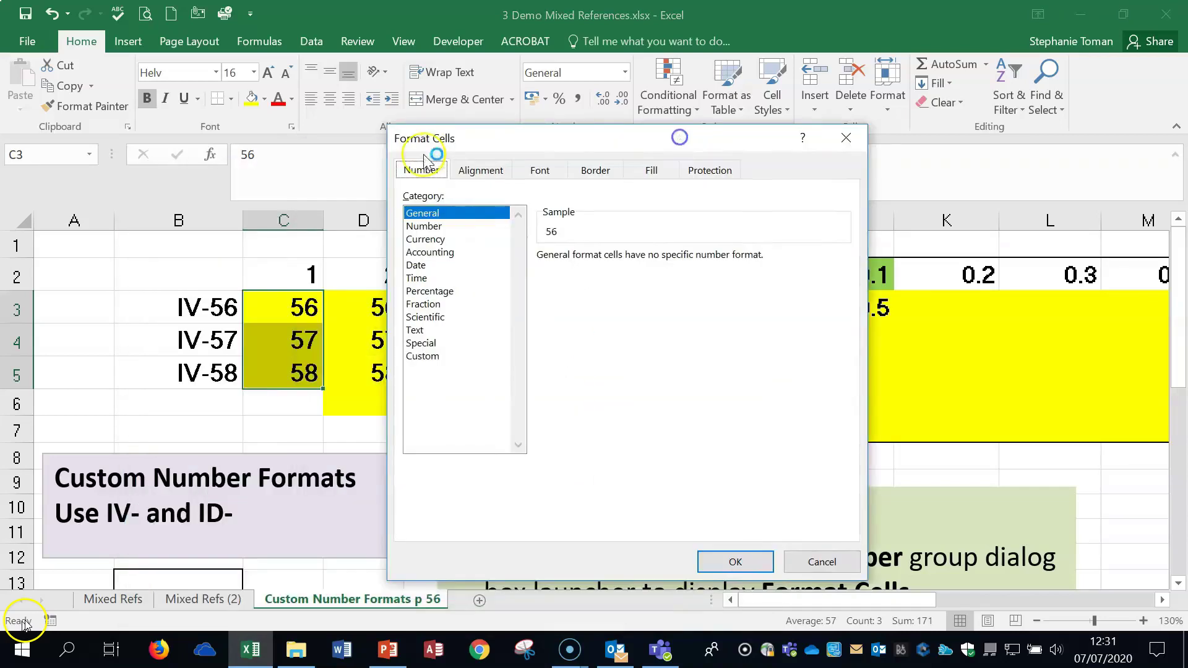
left_click(423, 356)
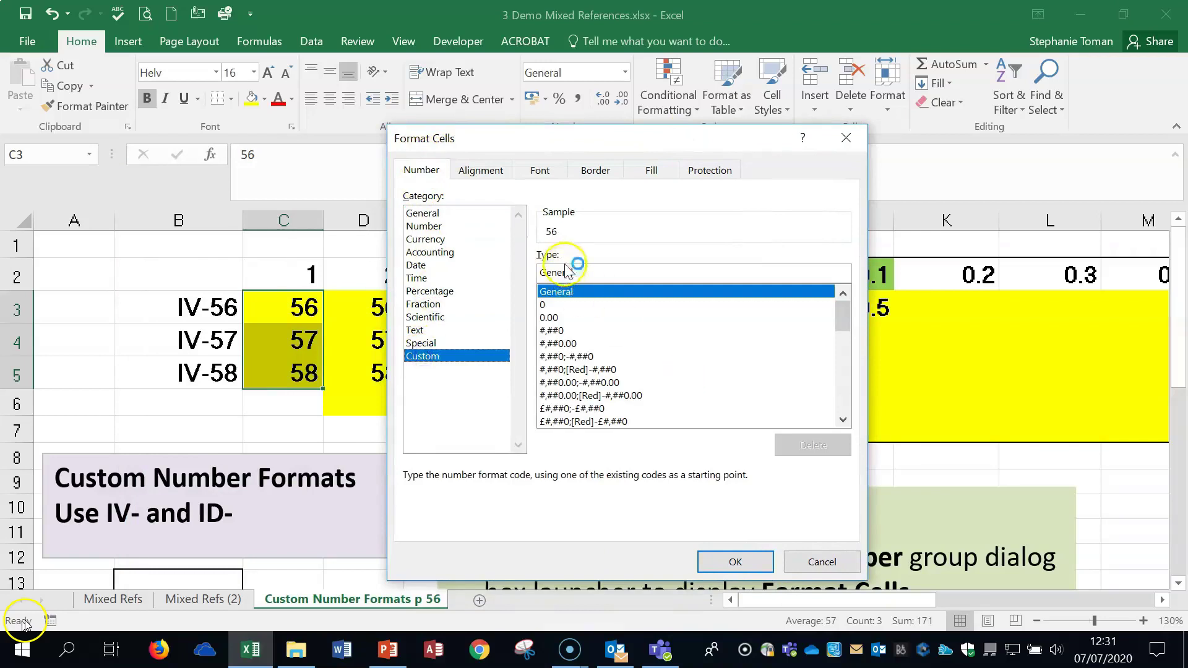
left_click_drag(593, 272, 495, 275)
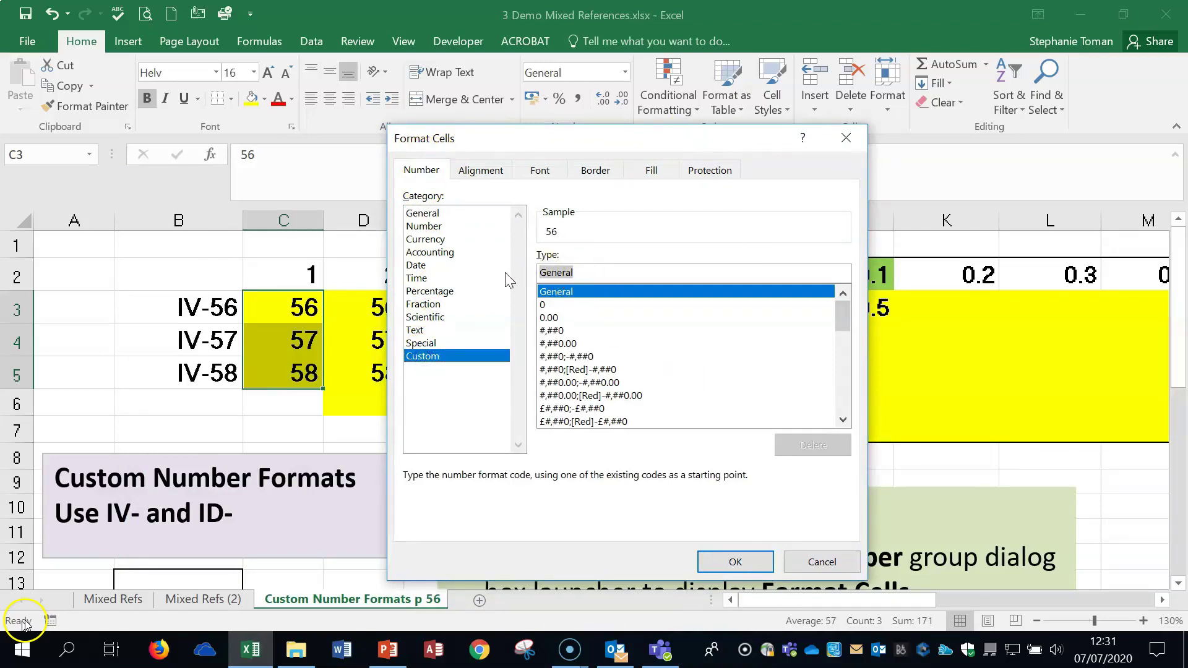
type("IV")
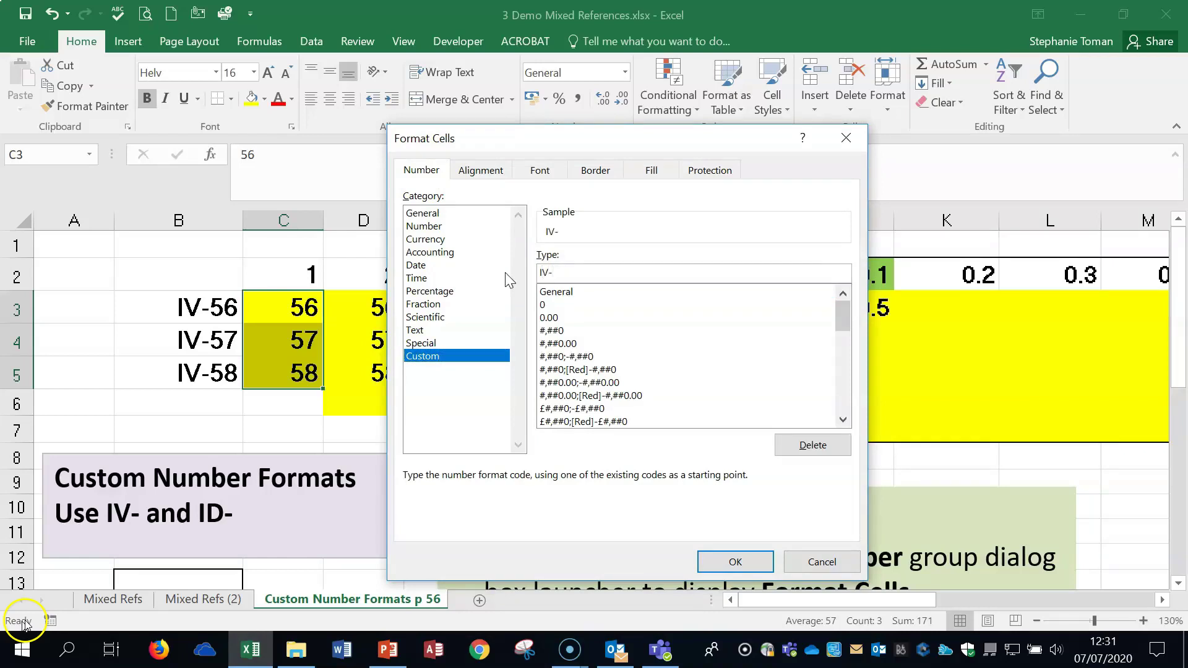
type("-0")
left_click(540, 272)
left_click(543, 273)
left_click(608, 269)
left_click(727, 561)
Confirm column C still stores the plain values 56–58.
left_click(308, 318)
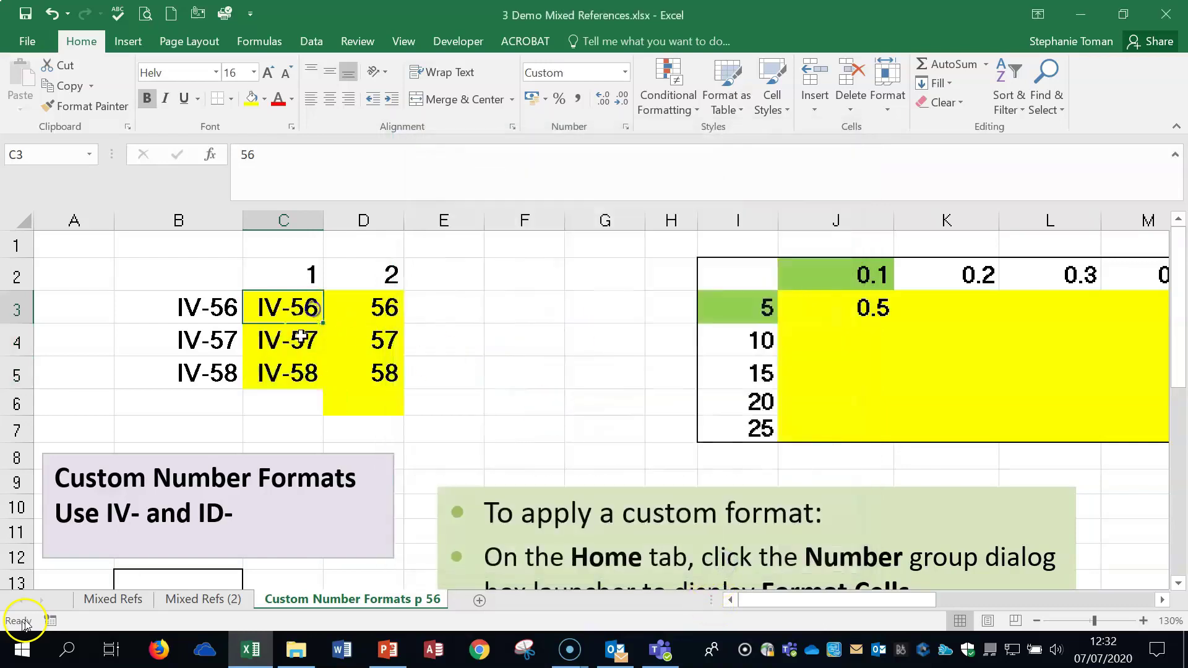
key("Down")
key("Down")
left_click(297, 313)
key("Down")
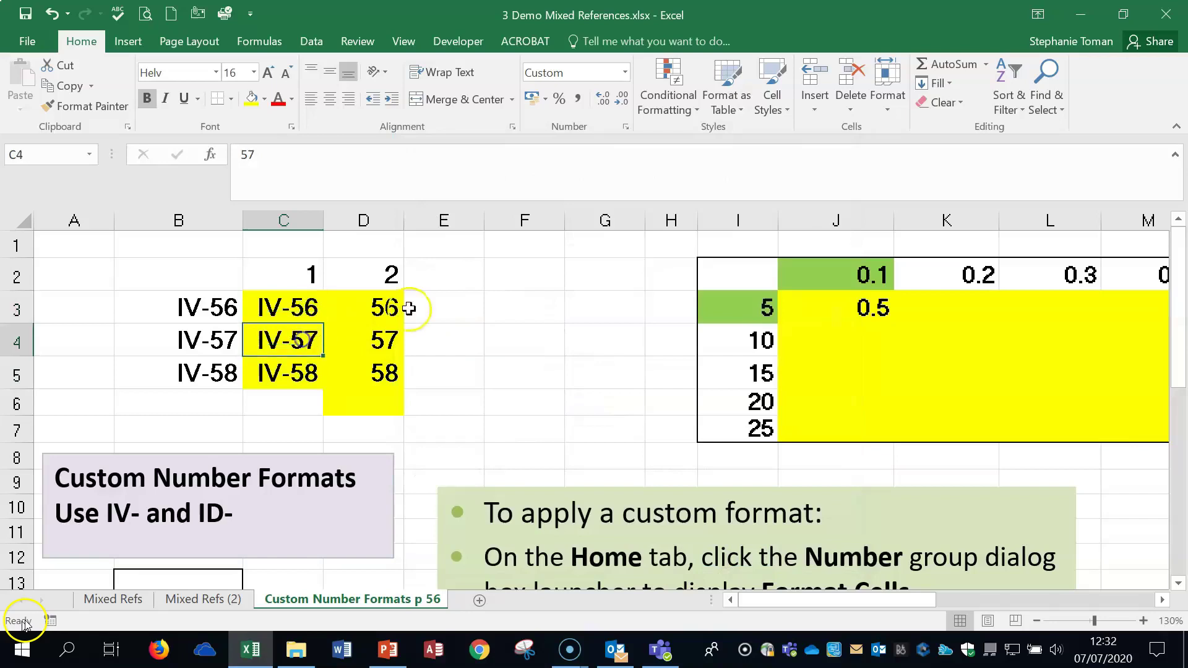
left_click(410, 305)
Apply the custom number format "ID-"0 to D3:D5 through Format Cells.
left_click_drag(371, 306, 377, 374)
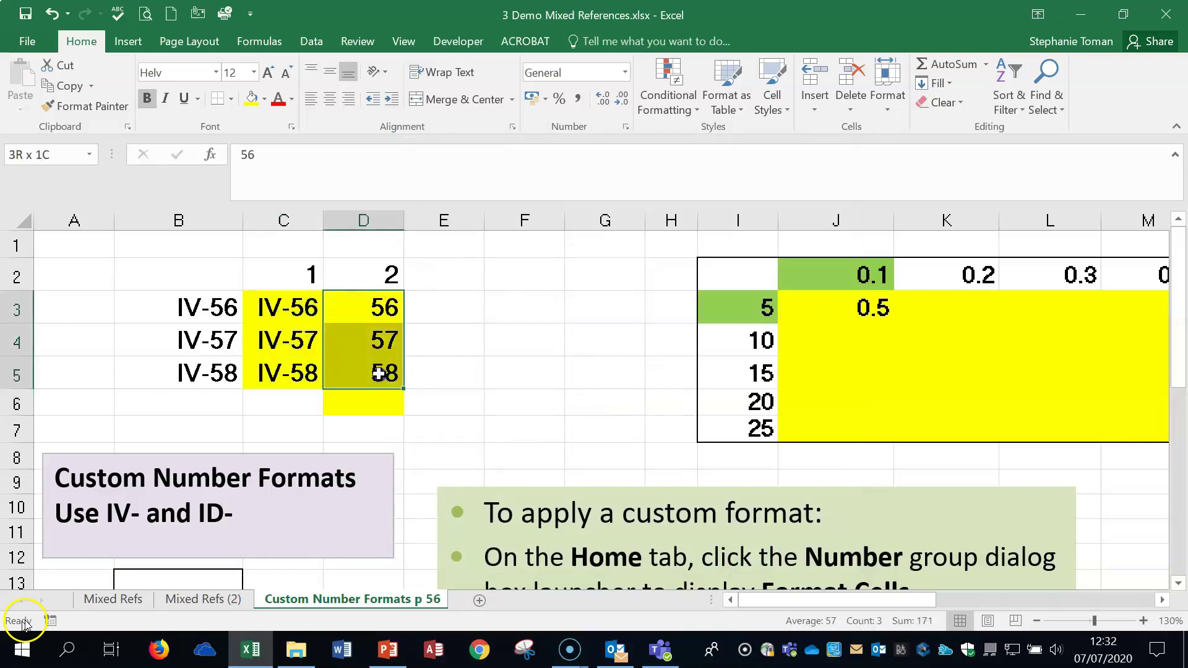
right_click(378, 374)
left_click(467, 547)
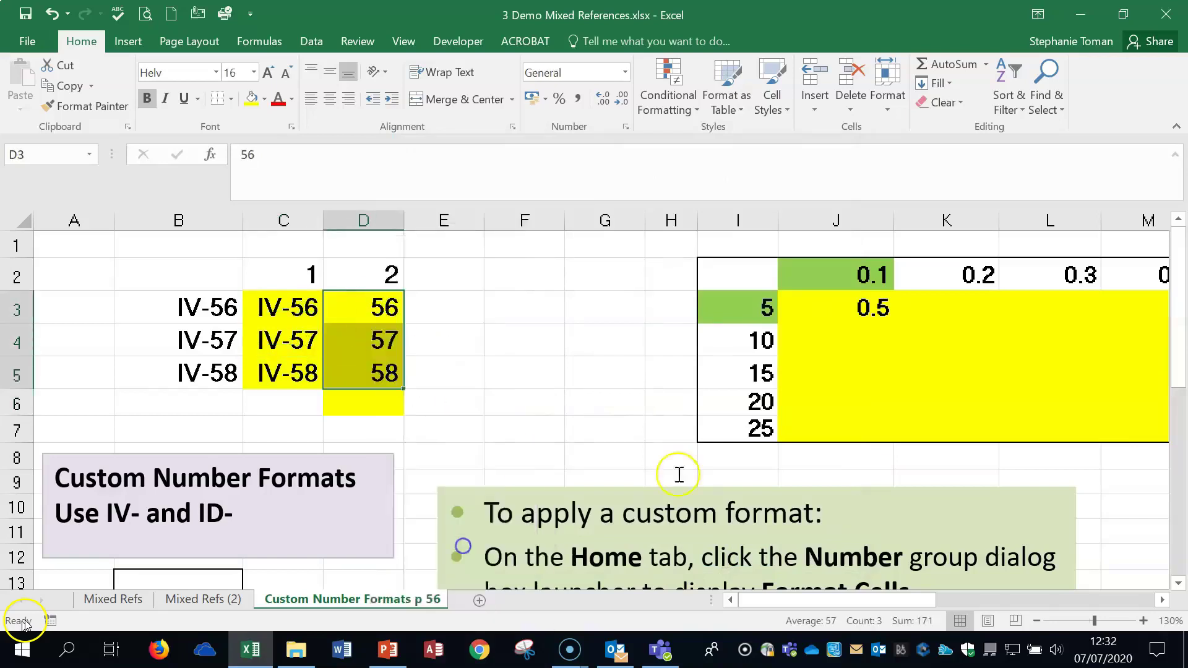
left_click(283, 401)
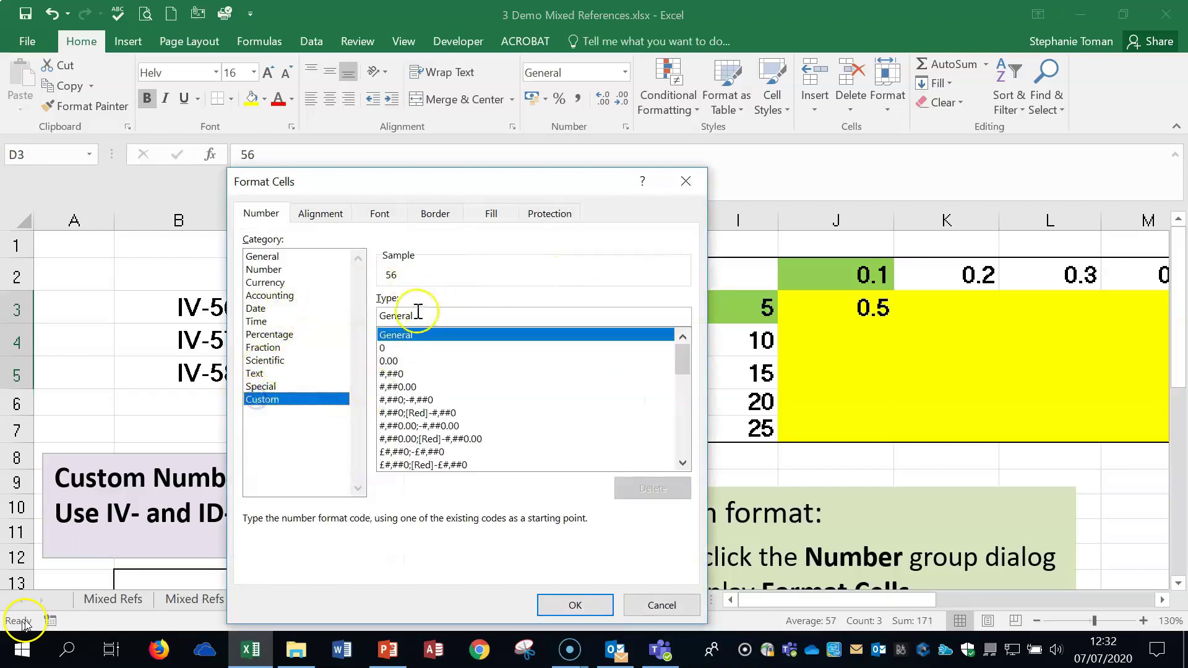
left_click_drag(438, 316, 341, 319)
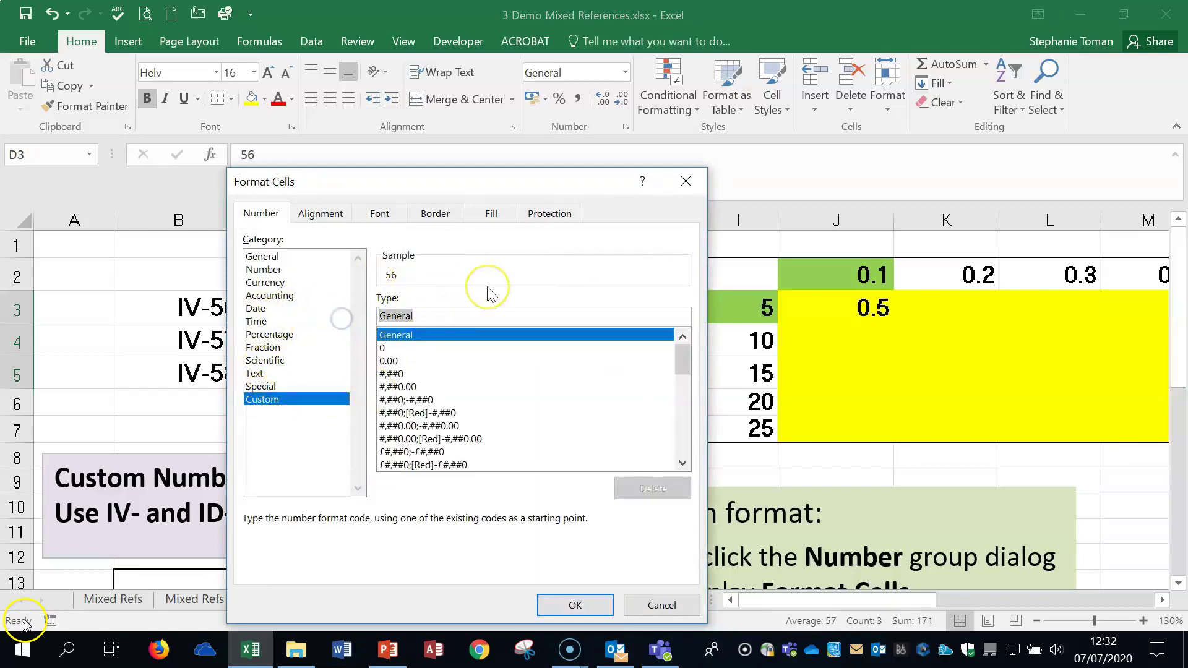
type("ID-")
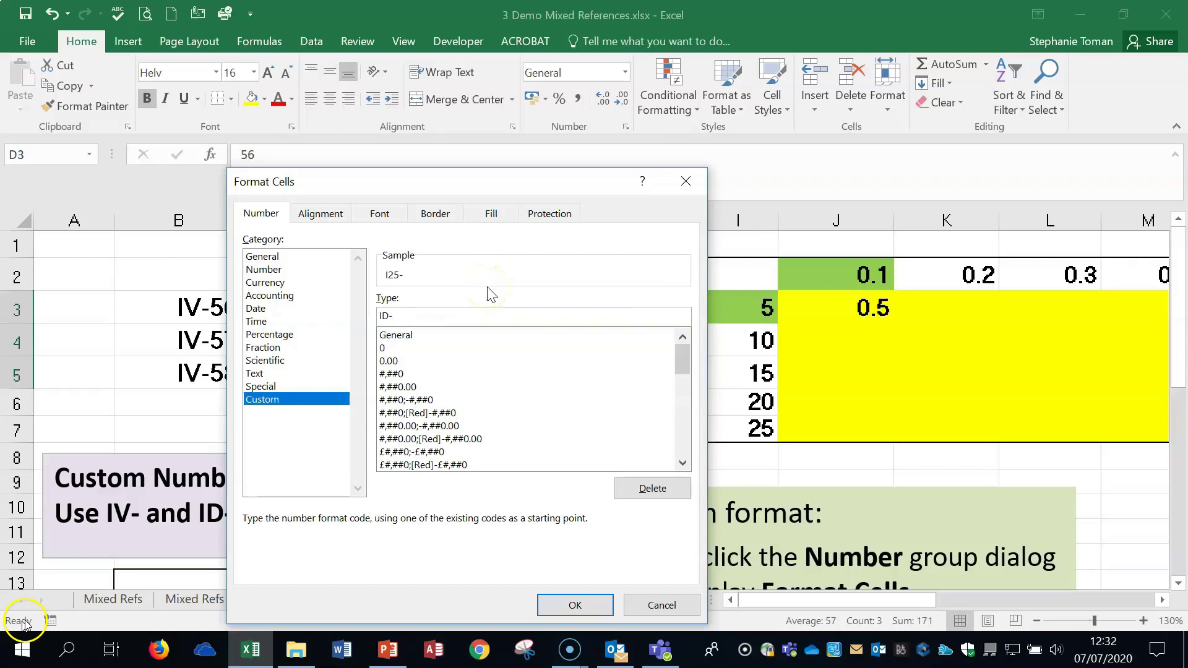
left_click(380, 315)
type("\"")
left_click(456, 315)
type("\"0")
left_click(586, 605)
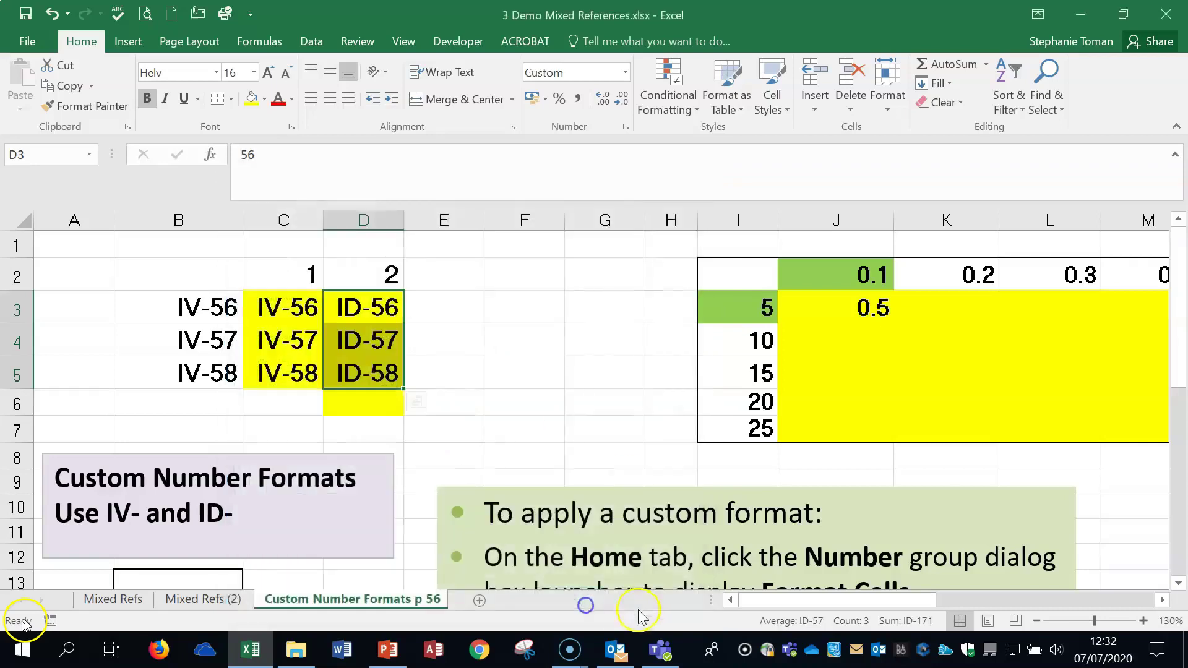
Close the demo workbook without saving and open 4 Diag Mixed References example (1).xlsx.
left_click(556, 306)
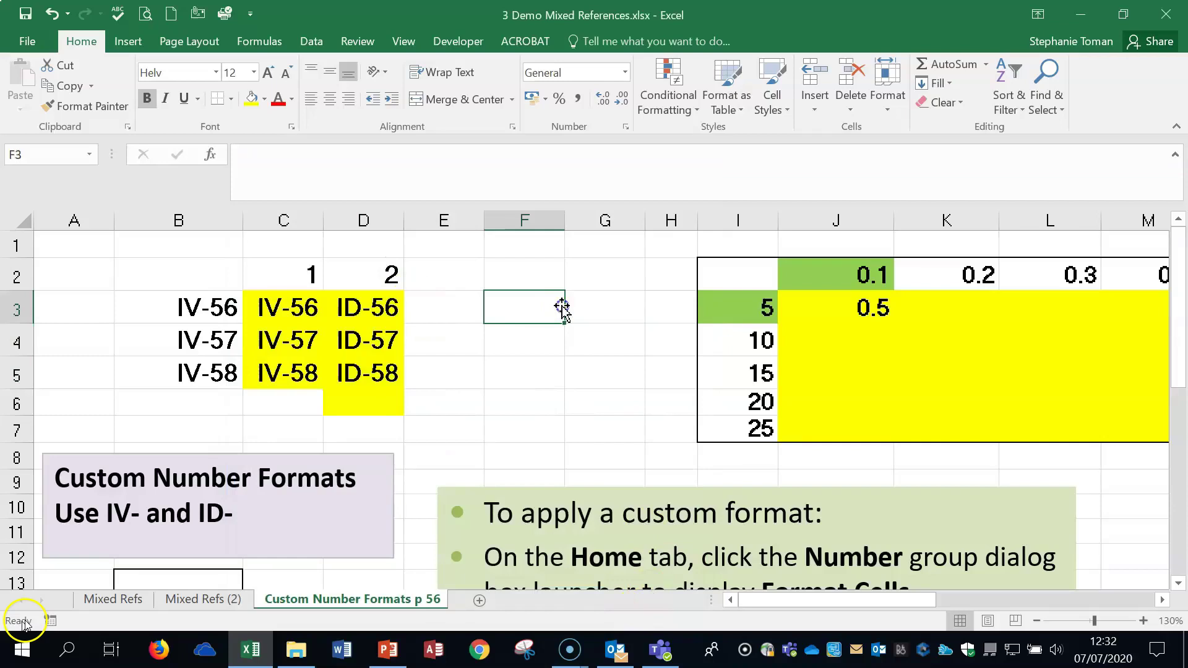
left_click(1162, 15)
left_click(591, 348)
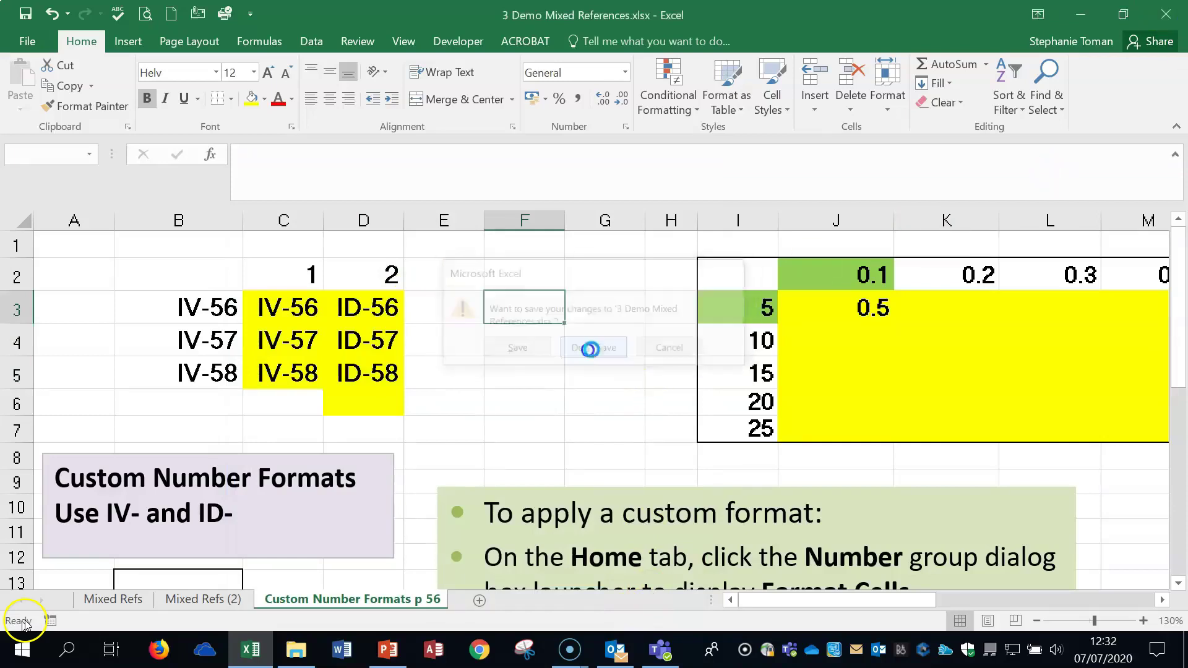
left_click(472, 292)
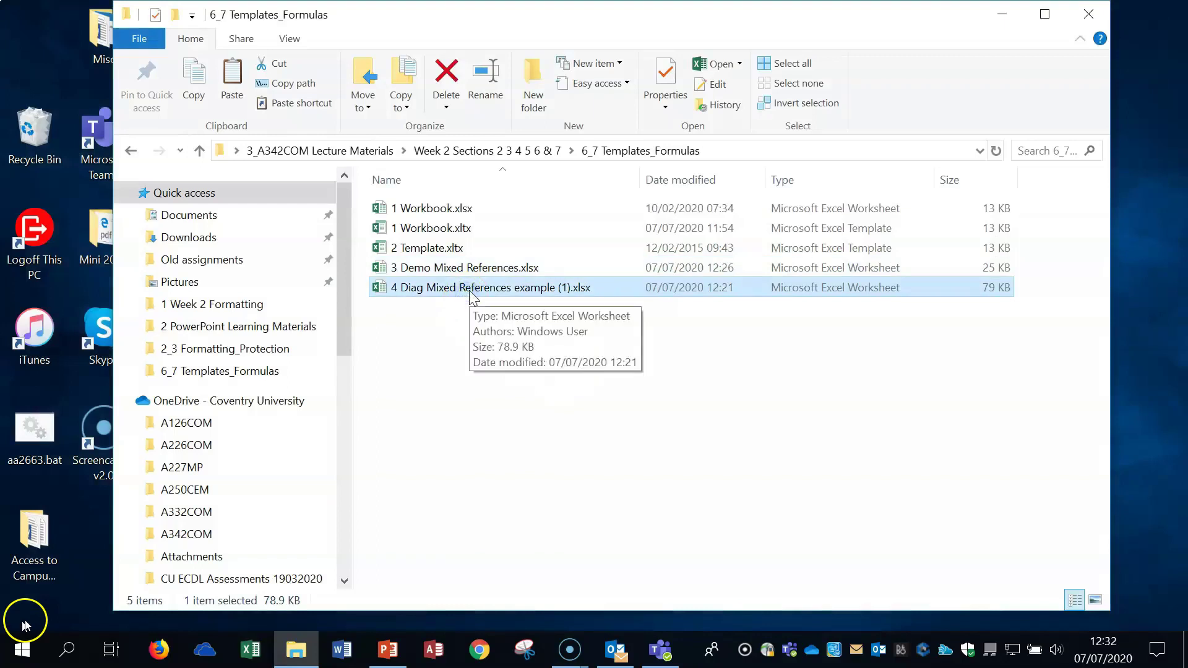
double_click(472, 295)
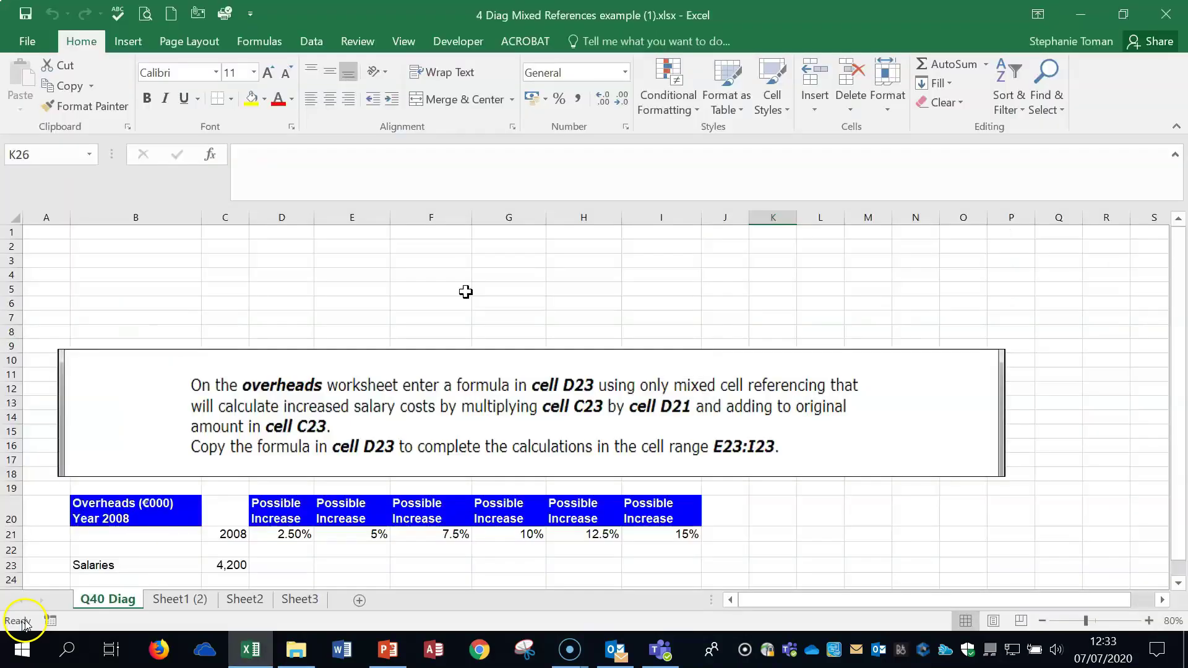
Scroll down to the salary task and select cell D23 on the Q40 Diag sheet.
scroll(976, 495, "down", 2)
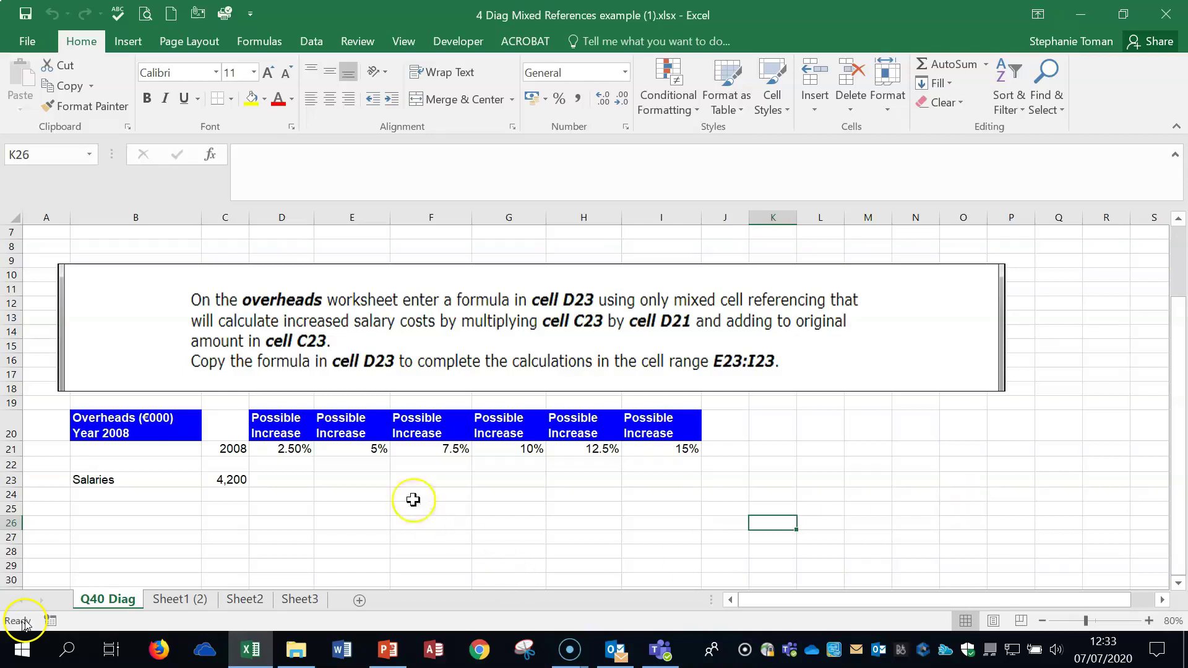
left_click(306, 480)
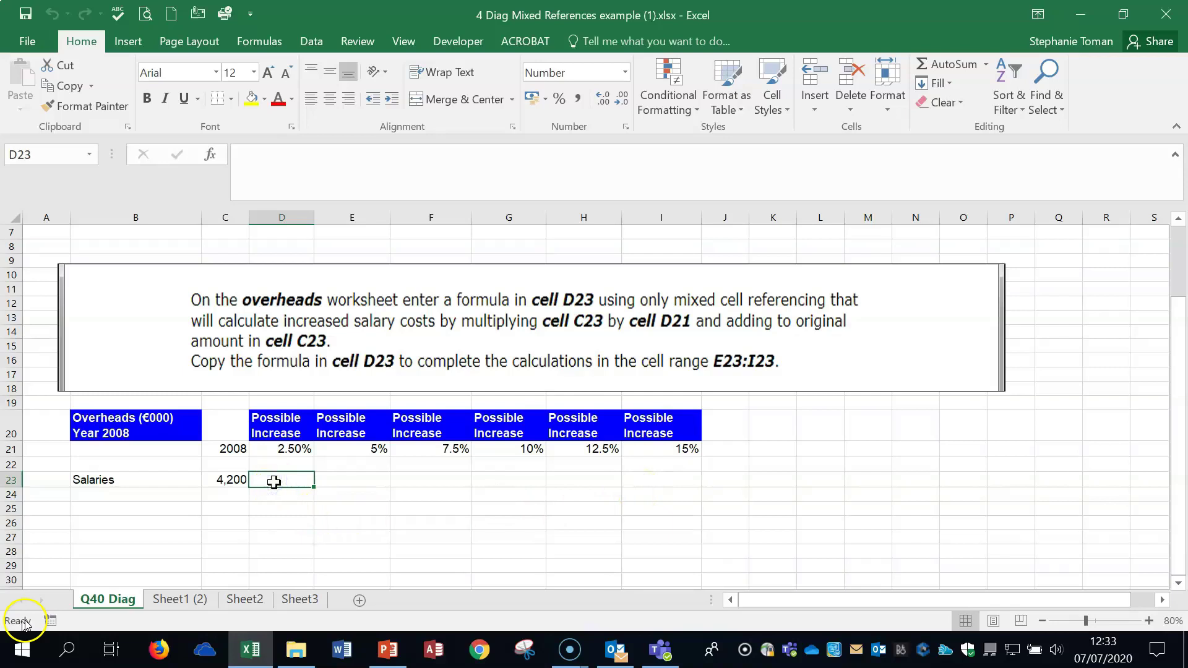
Enter =C23*D21+C23 in D23 so it shows the increased salary 4305.
type("=")
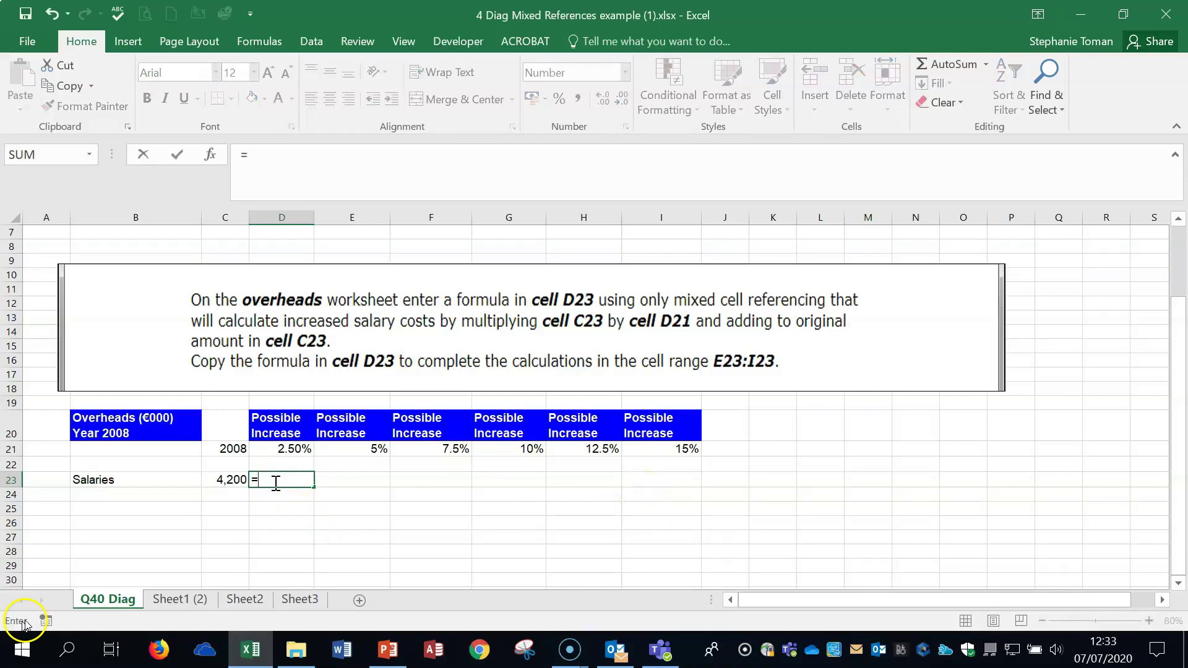
left_click(224, 480)
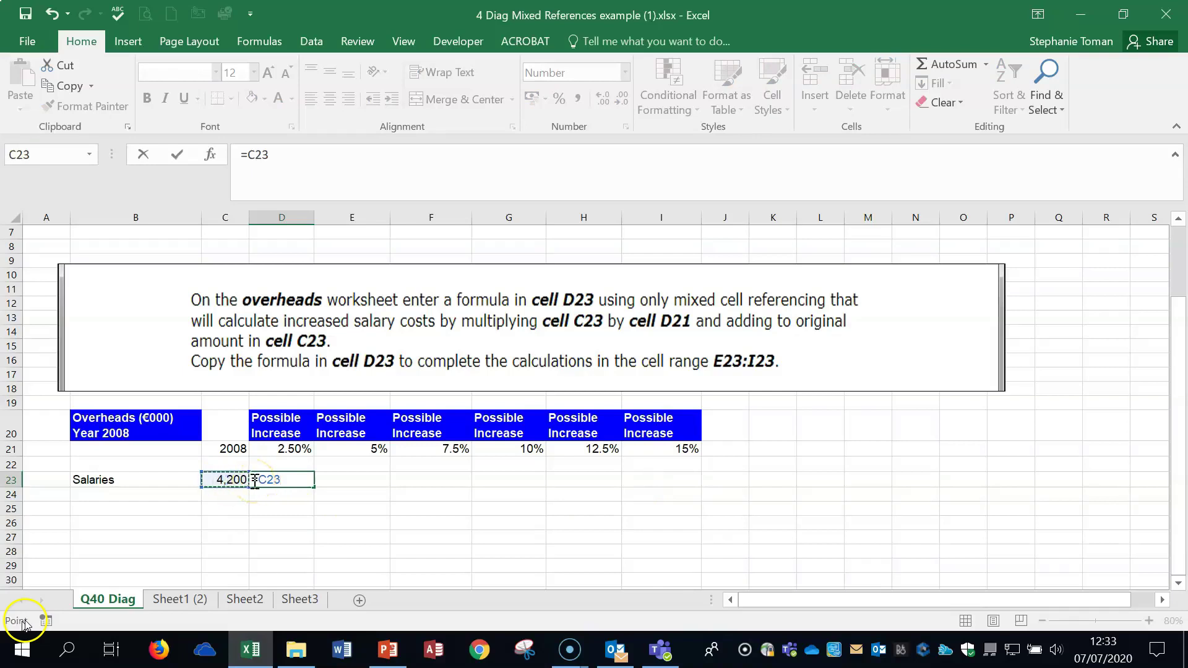
type("*")
left_click(301, 450)
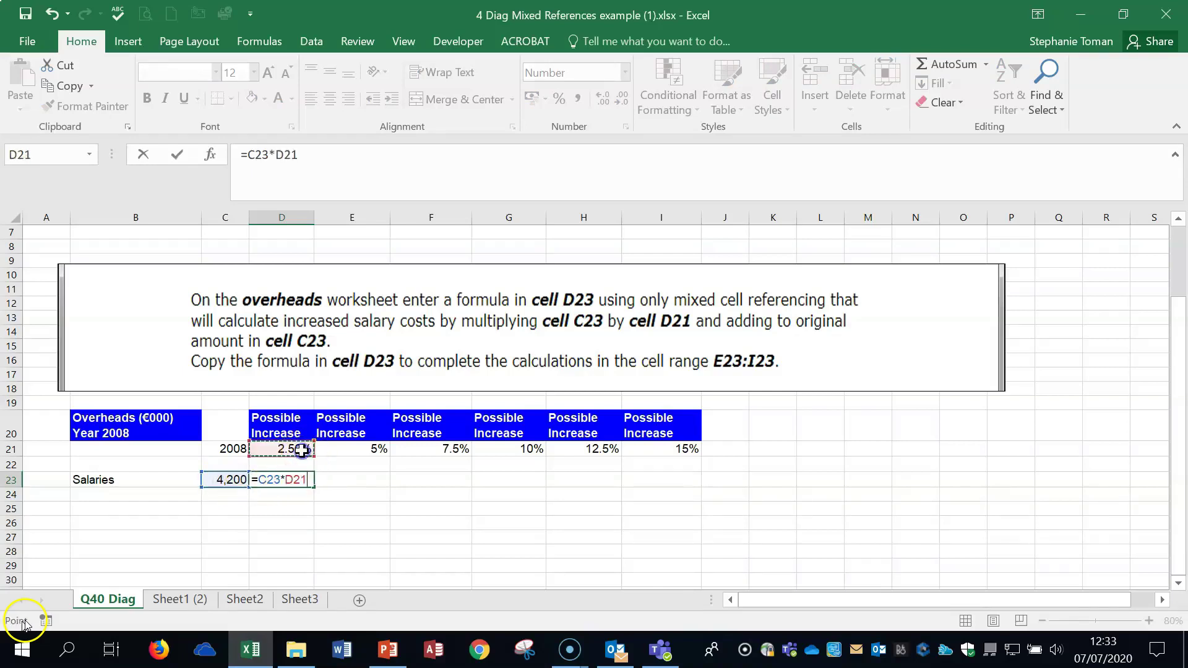
type("+")
left_click(228, 481)
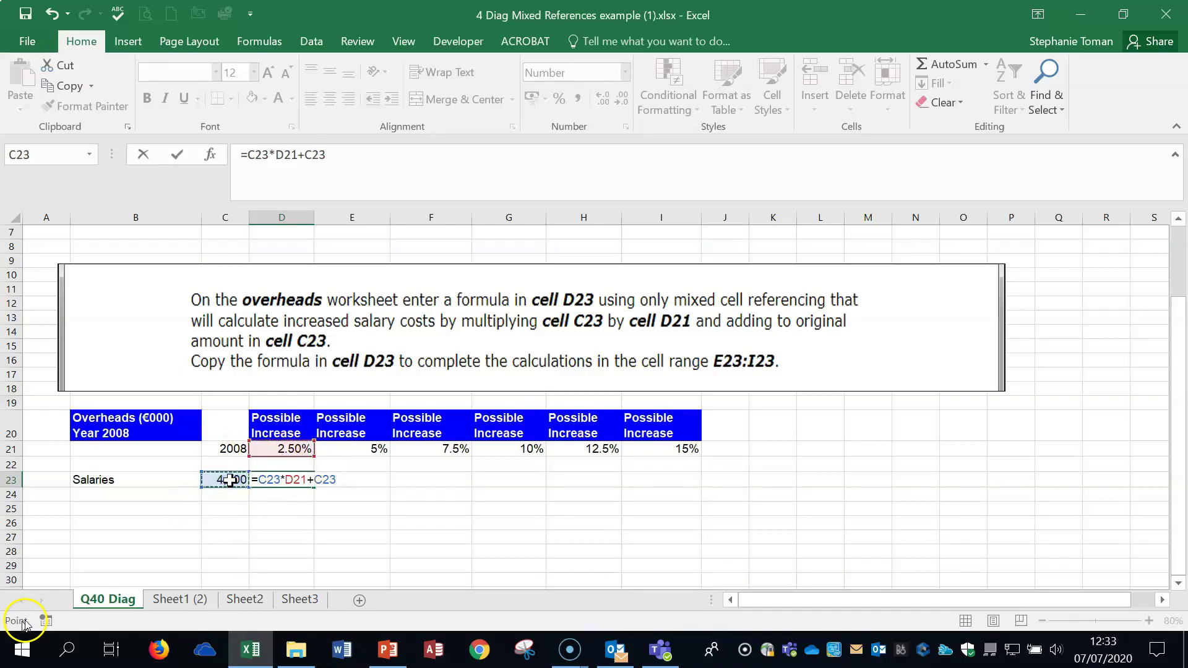
left_click(177, 155)
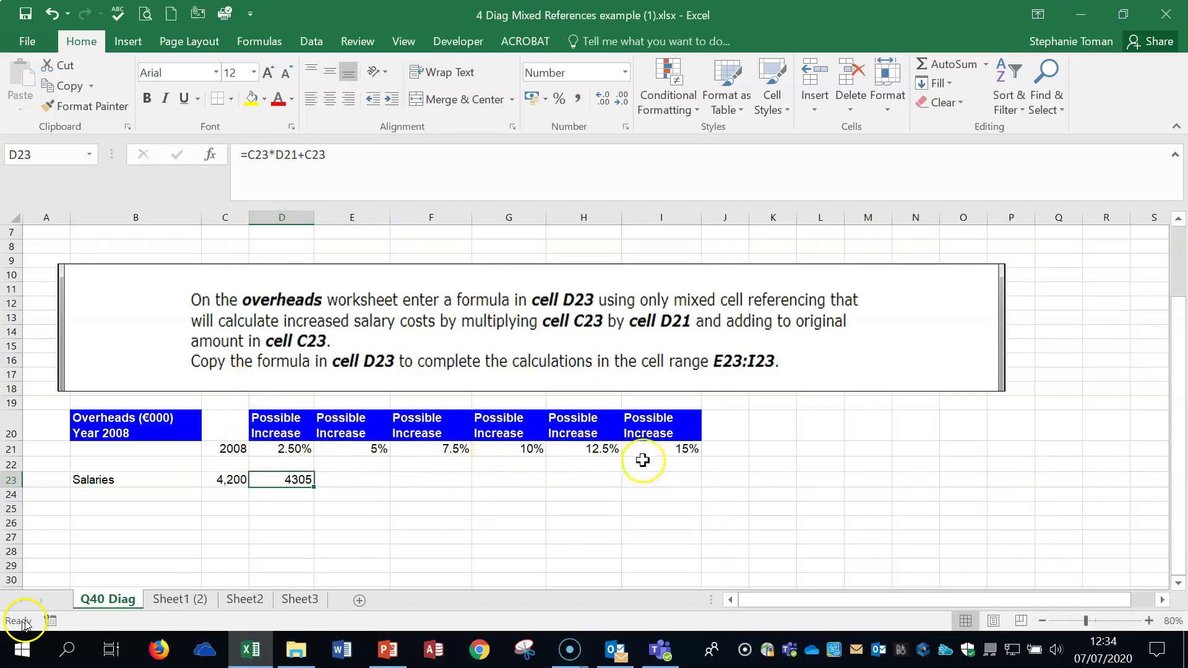
left_click(254, 155)
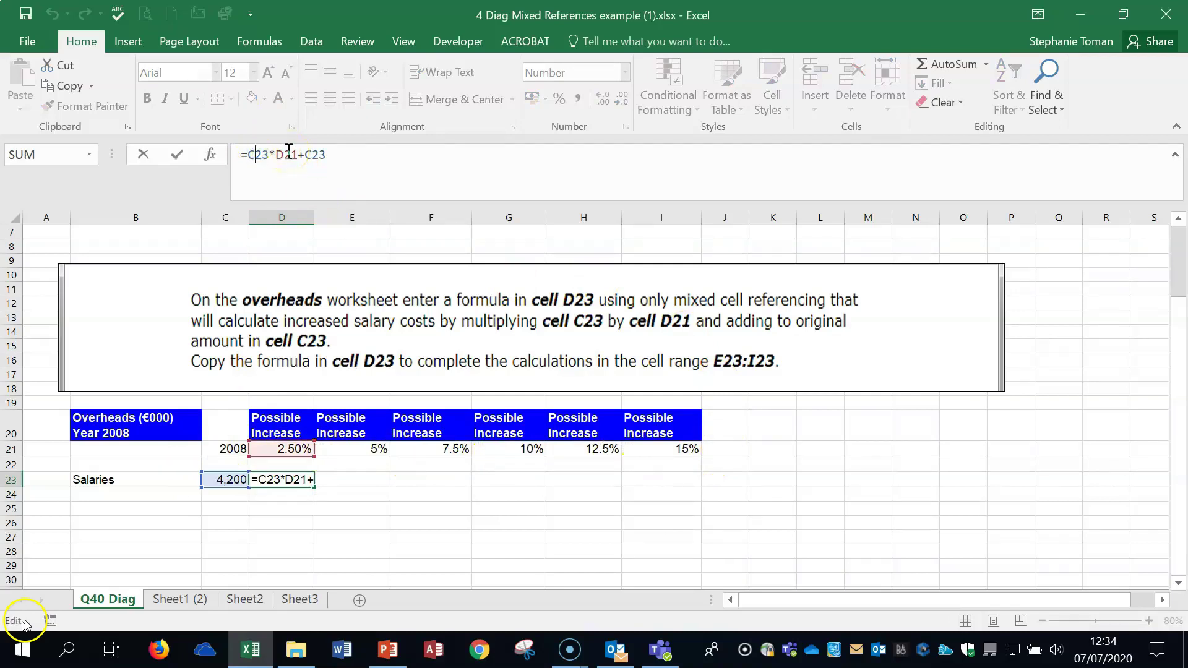
Change both C23 references to $C23 and fill the D23 formula across to I23.
key("F4")
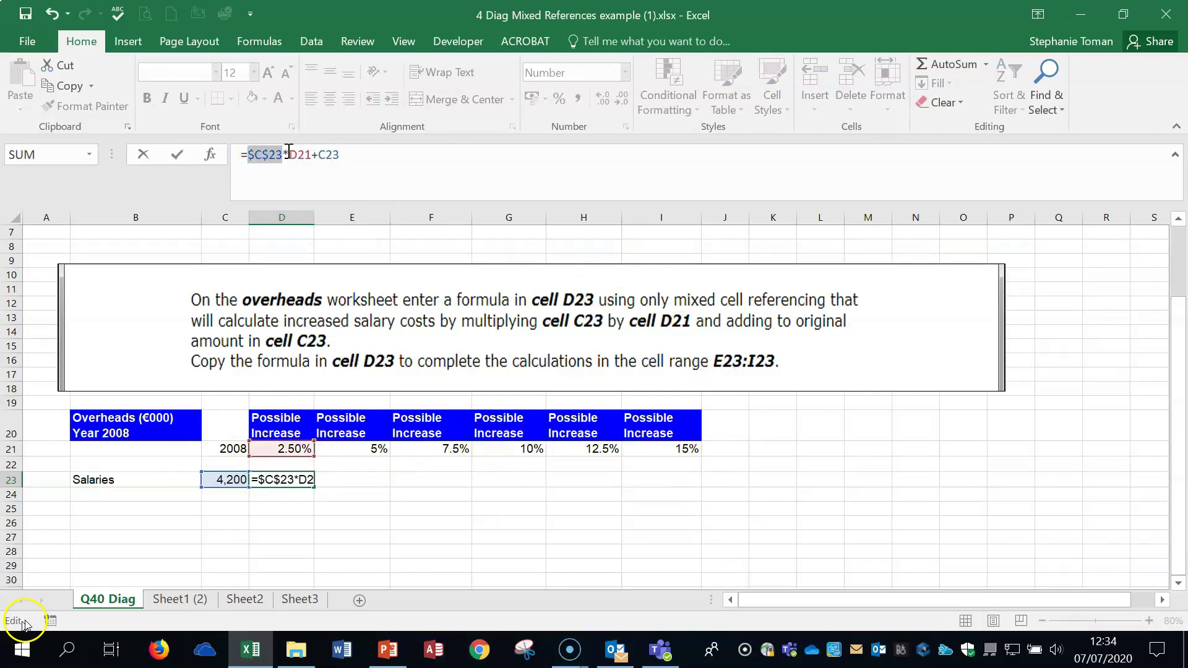
key("F4")
key("F4")
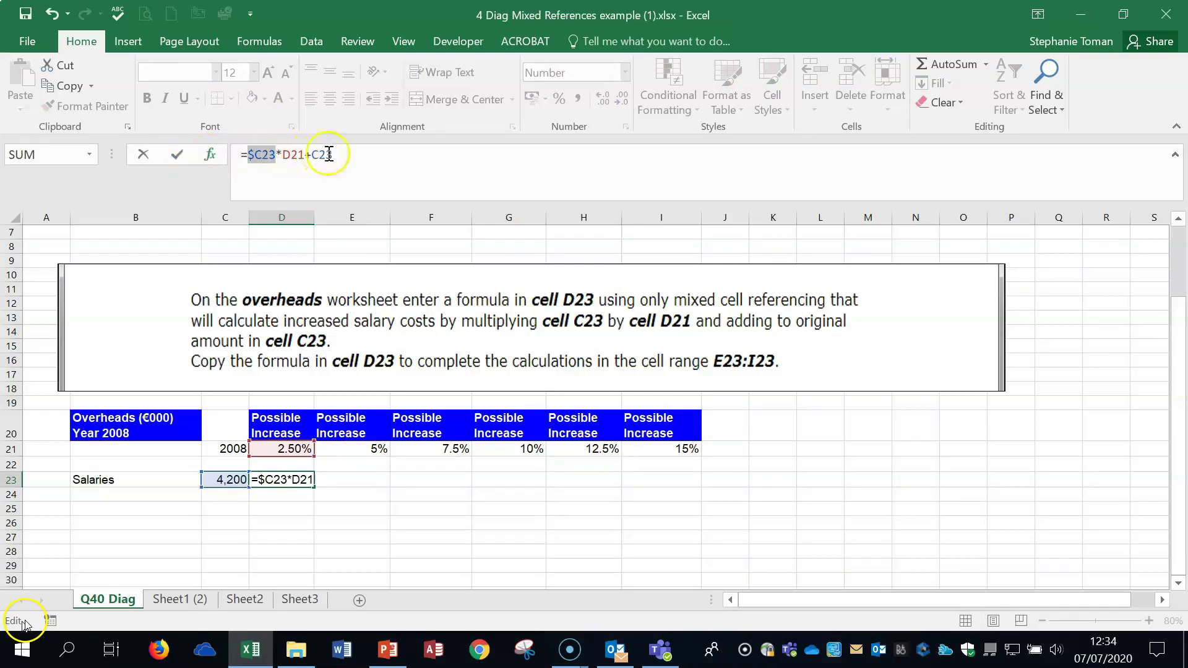
left_click(320, 154)
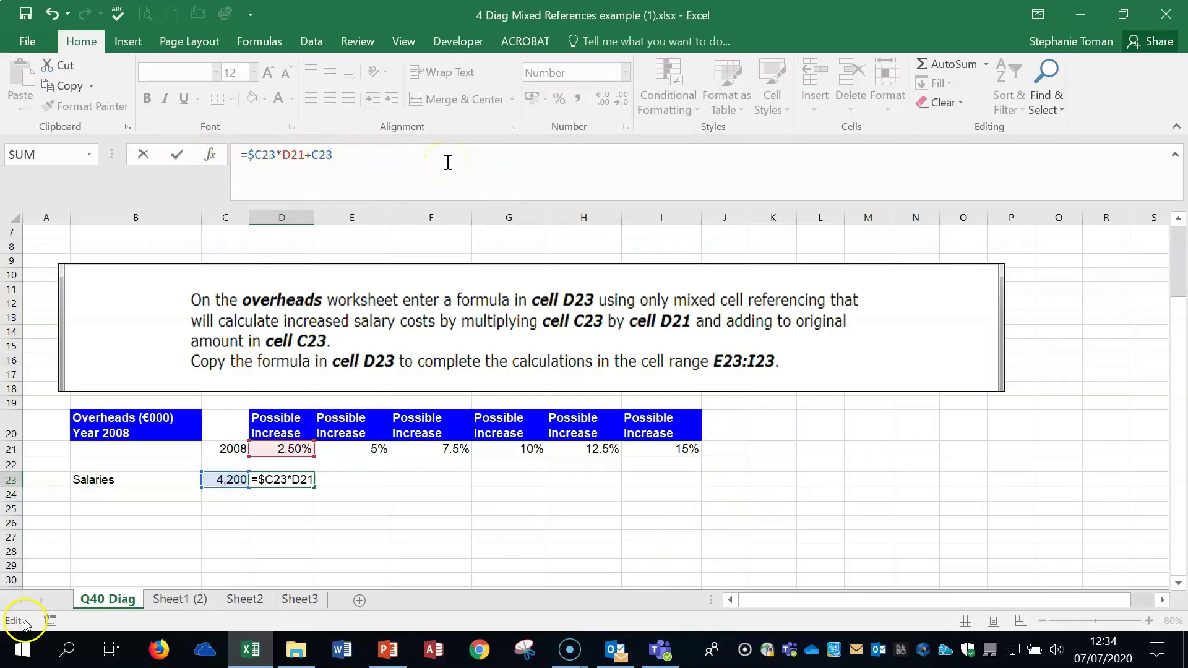
key("F4")
key("F4")
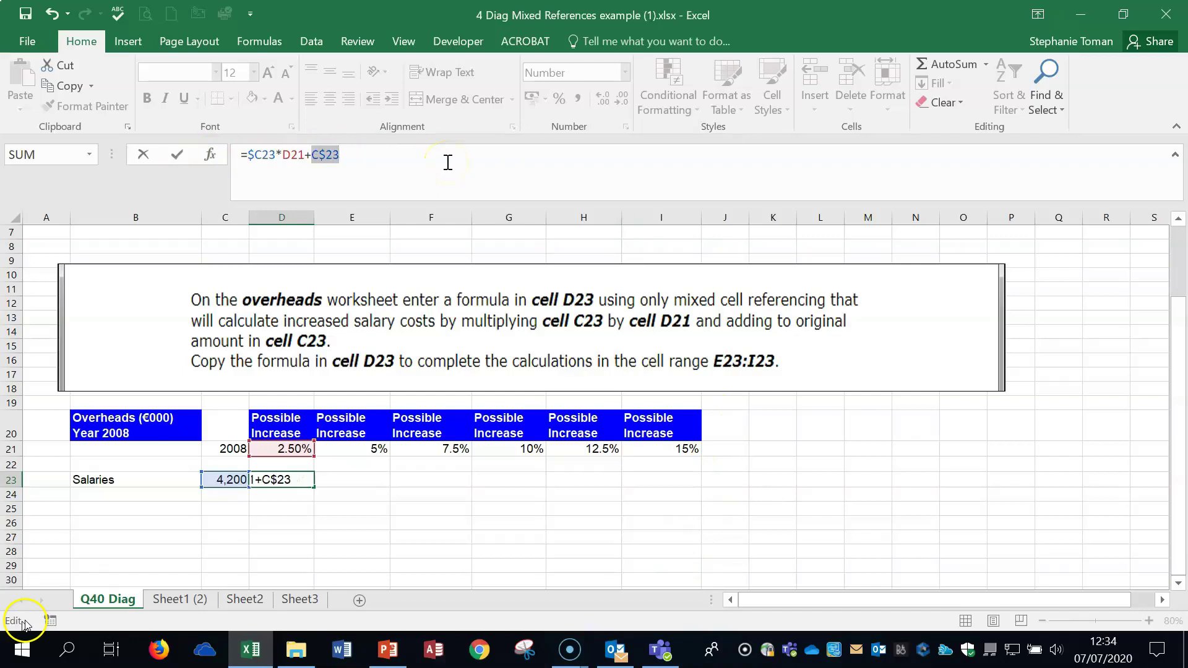
key("F4")
key("ctrl+Return")
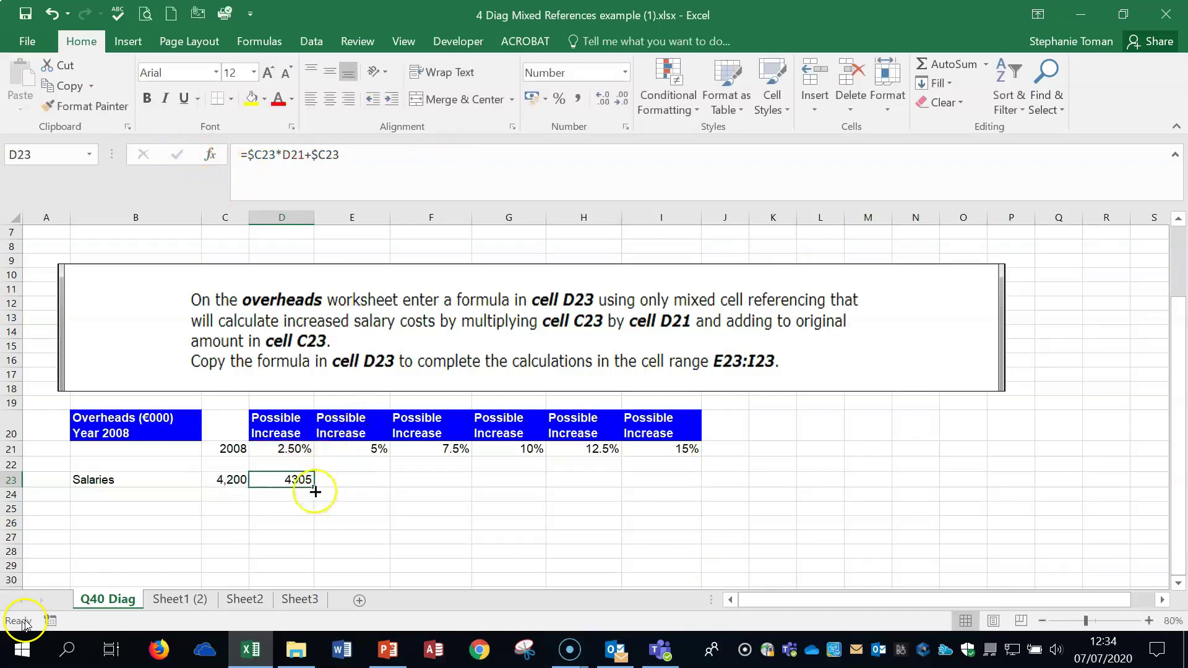
left_click_drag(315, 491, 705, 491)
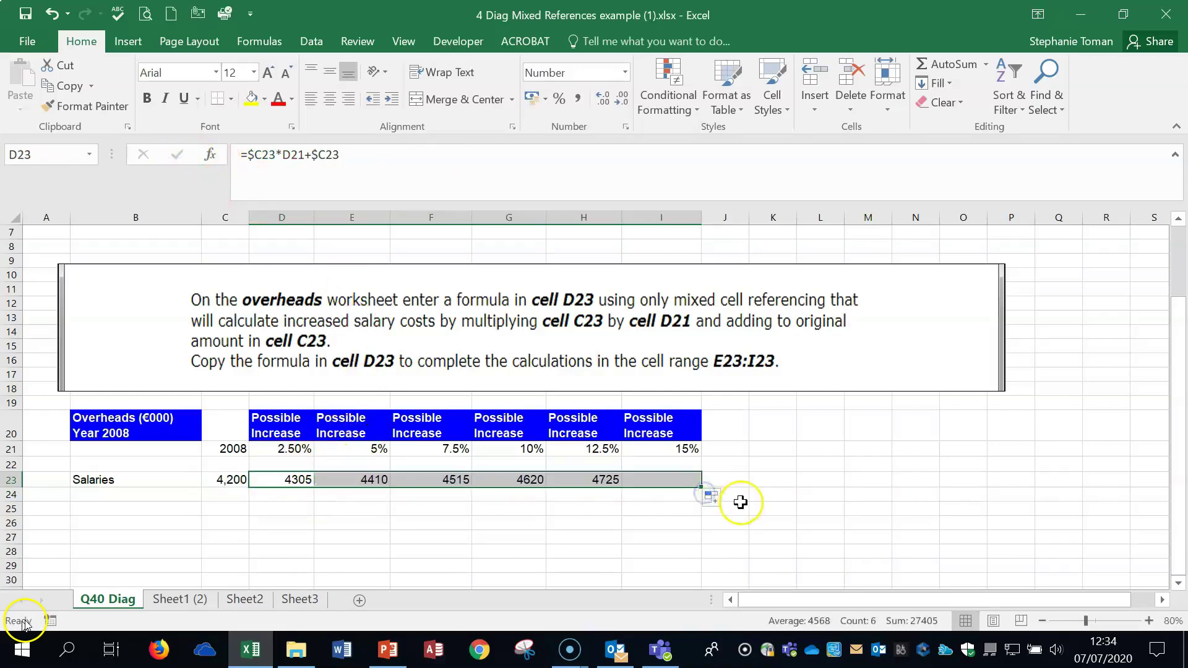
Inspect the copied formulas in F23, G23 and I23 without changing them.
double_click(450, 483)
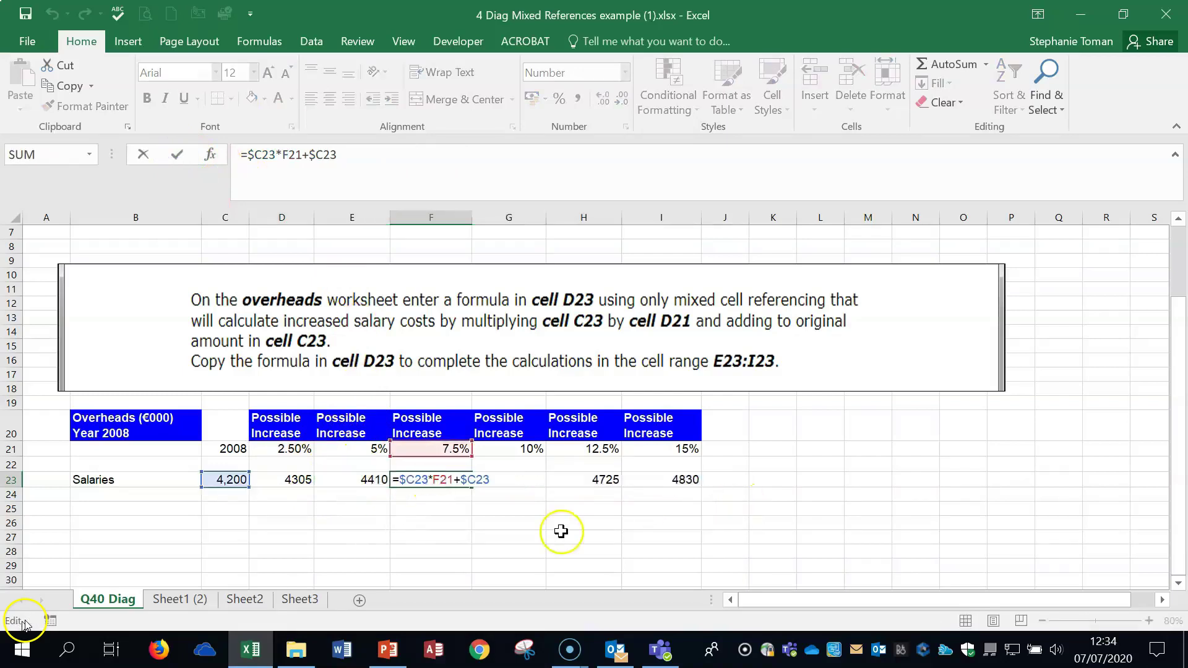
key("Escape")
double_click(527, 480)
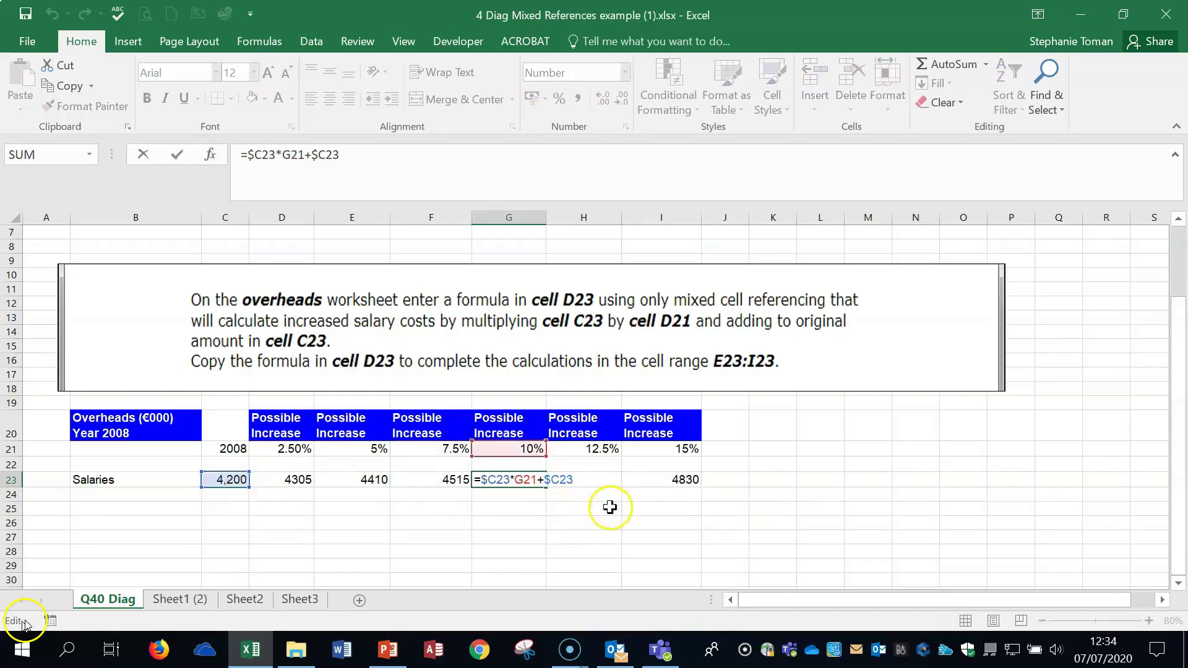
key("Escape")
double_click(680, 483)
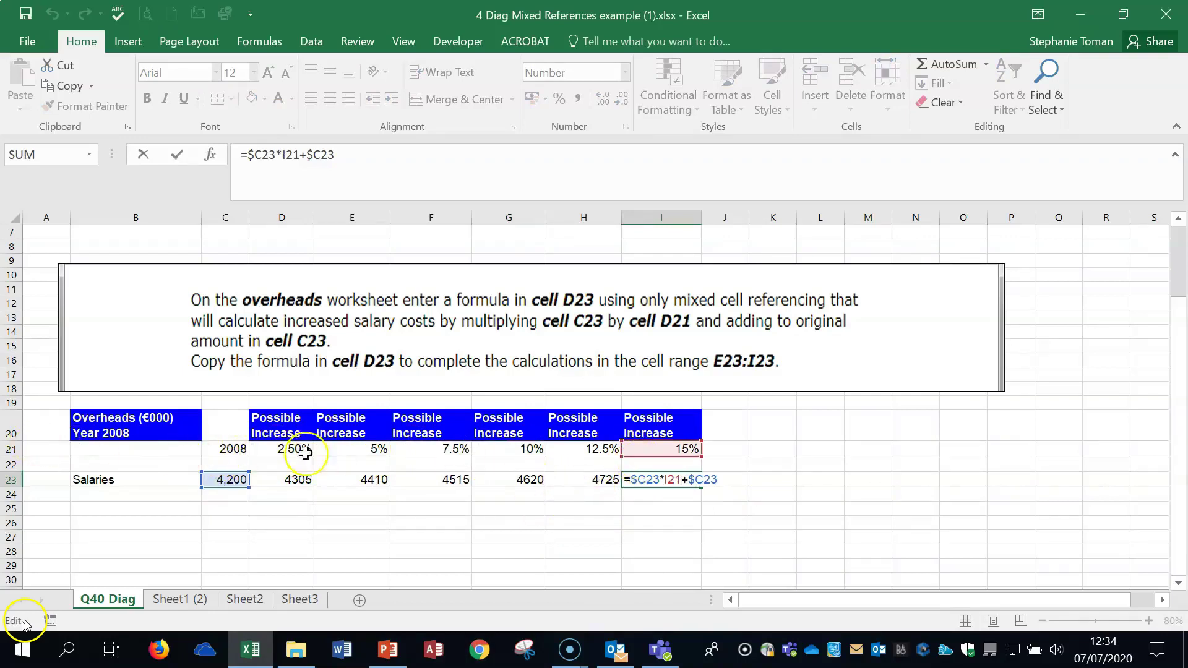
key("Escape")
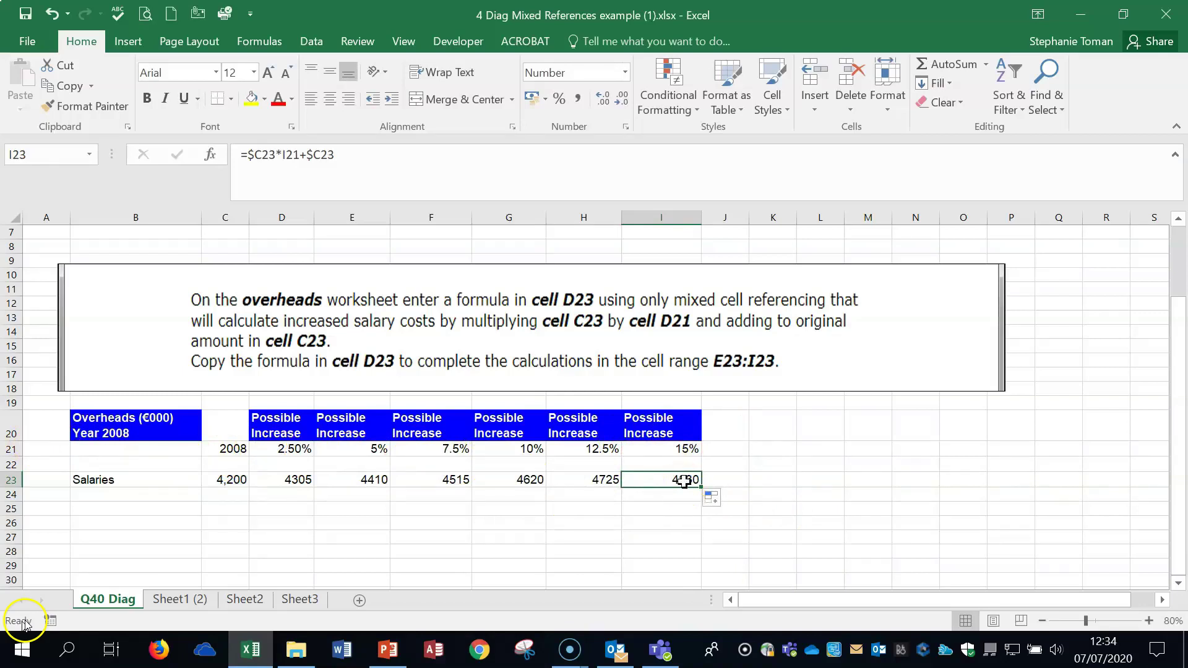
Lock row 21 so D23 reads =$C23*D$21+$C23, then refill it across to I23.
left_click(262, 480)
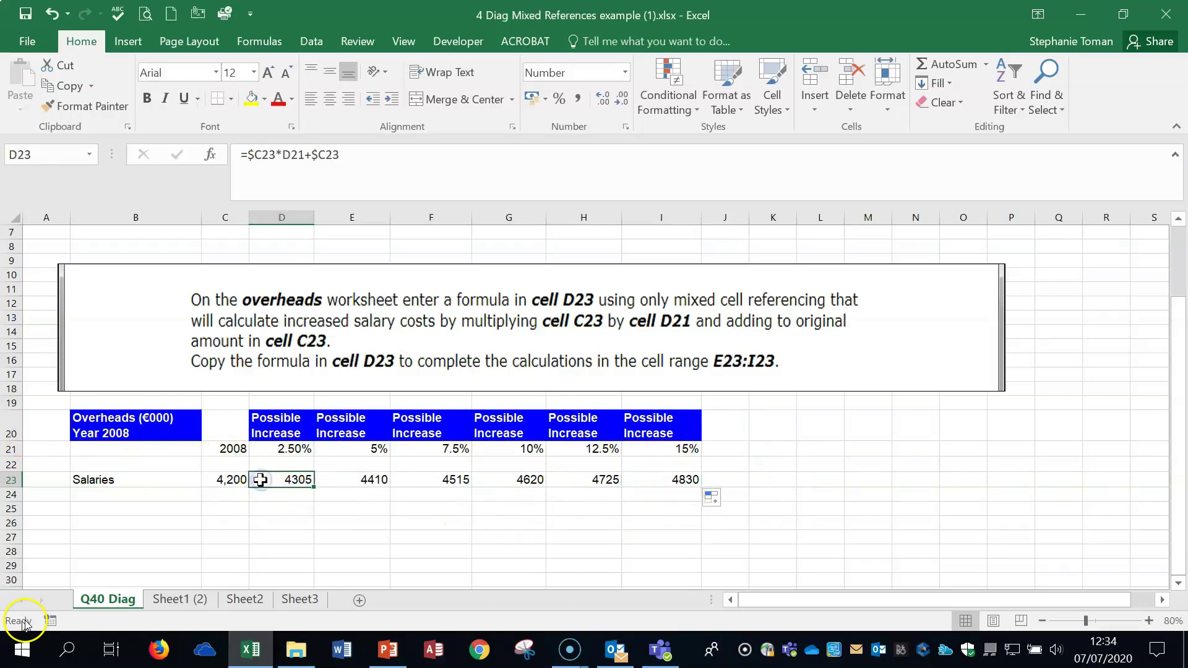
left_click(294, 153)
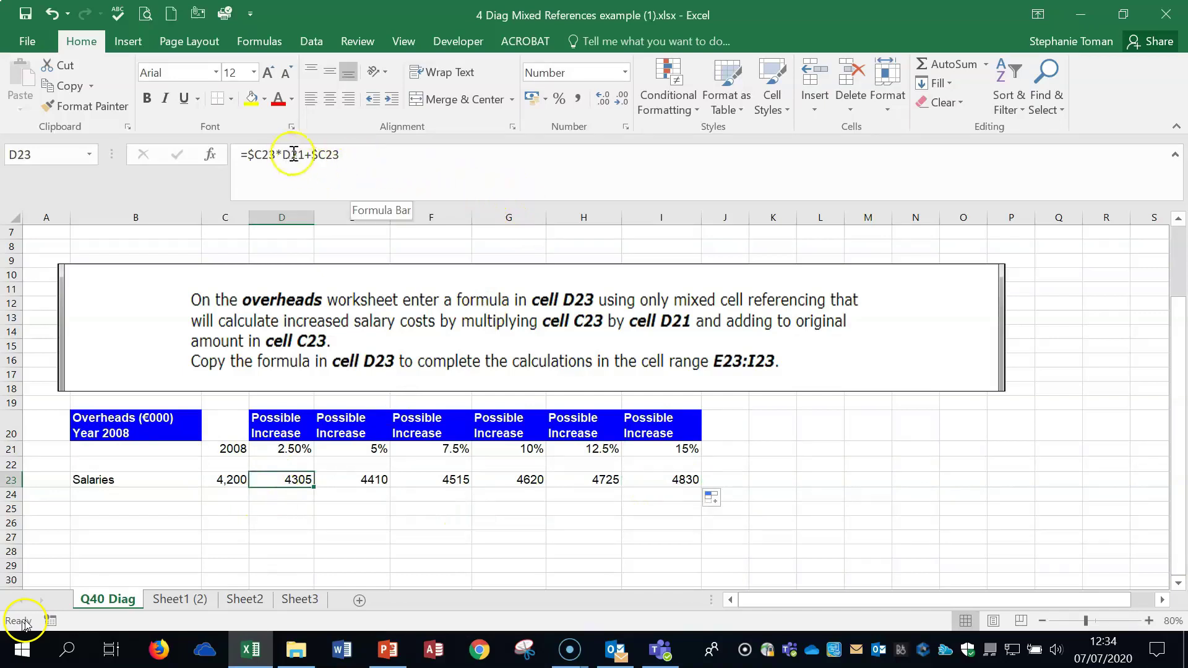
left_click(429, 164)
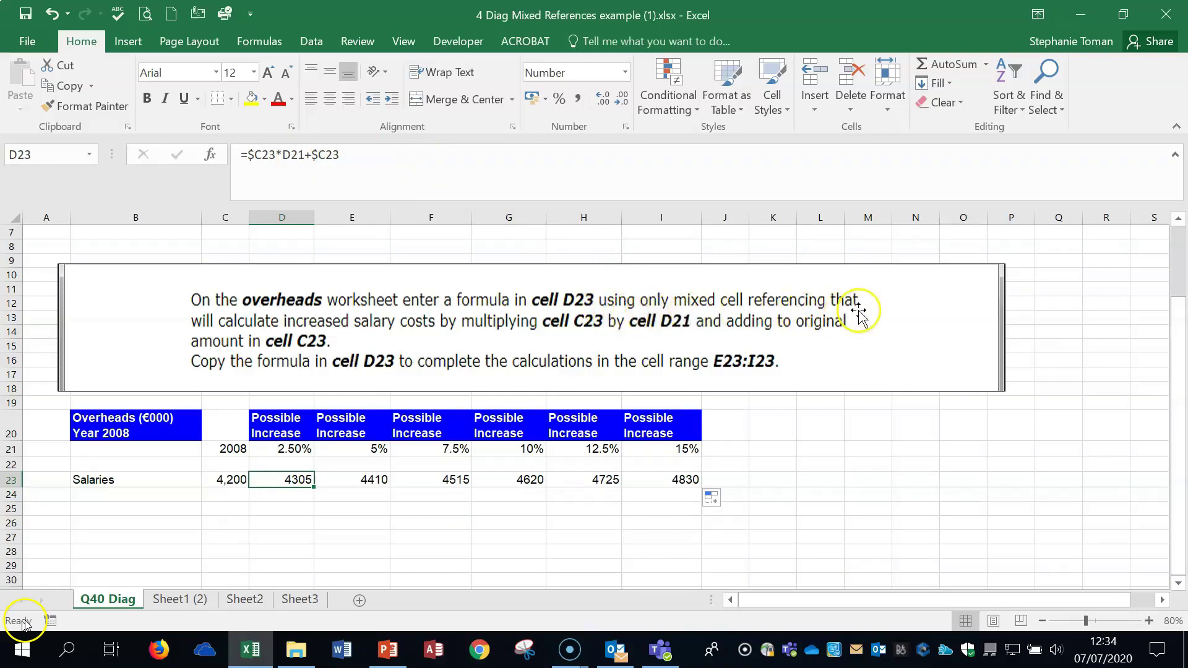
left_click(297, 154)
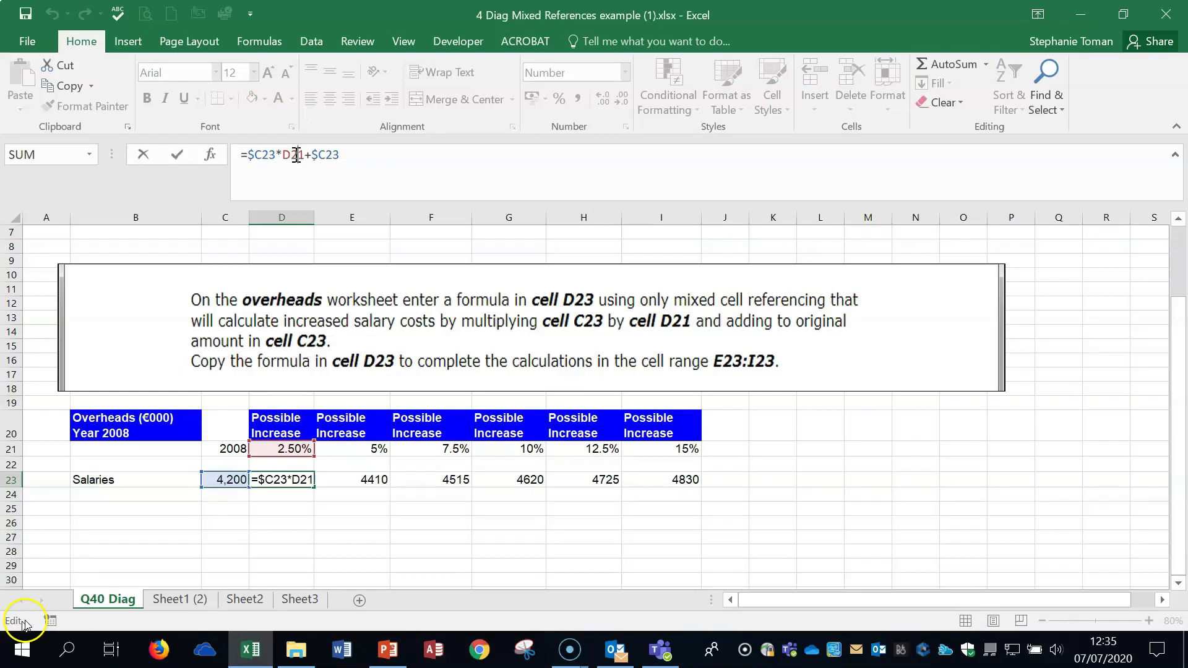
key("F4")
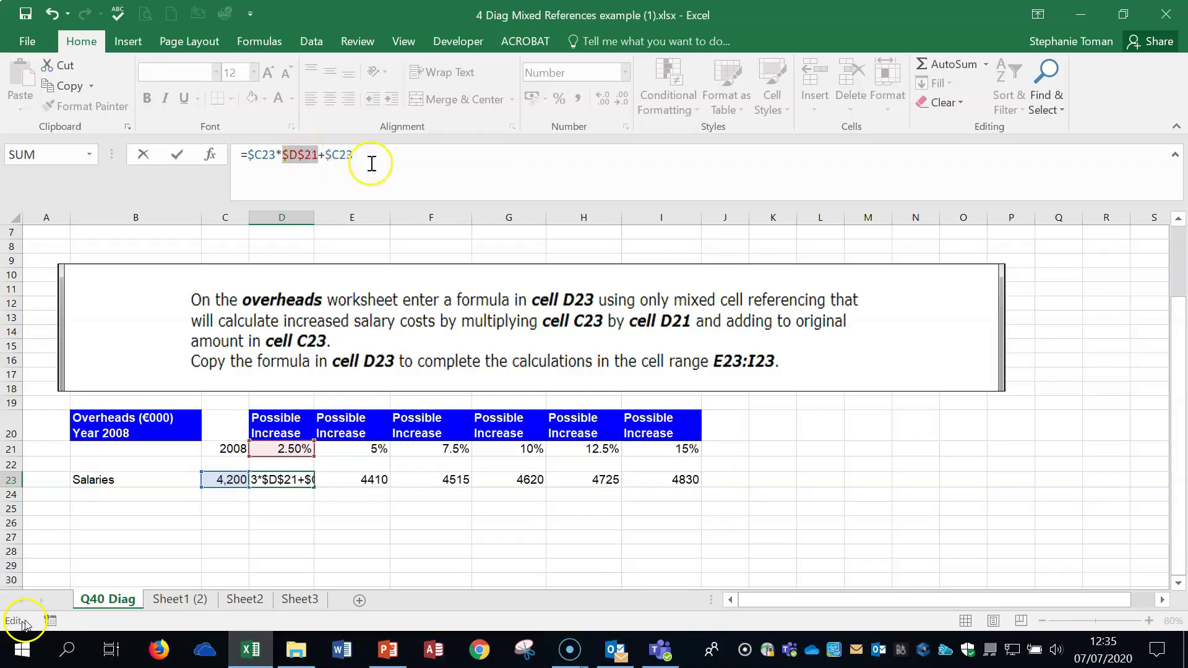
key("F4")
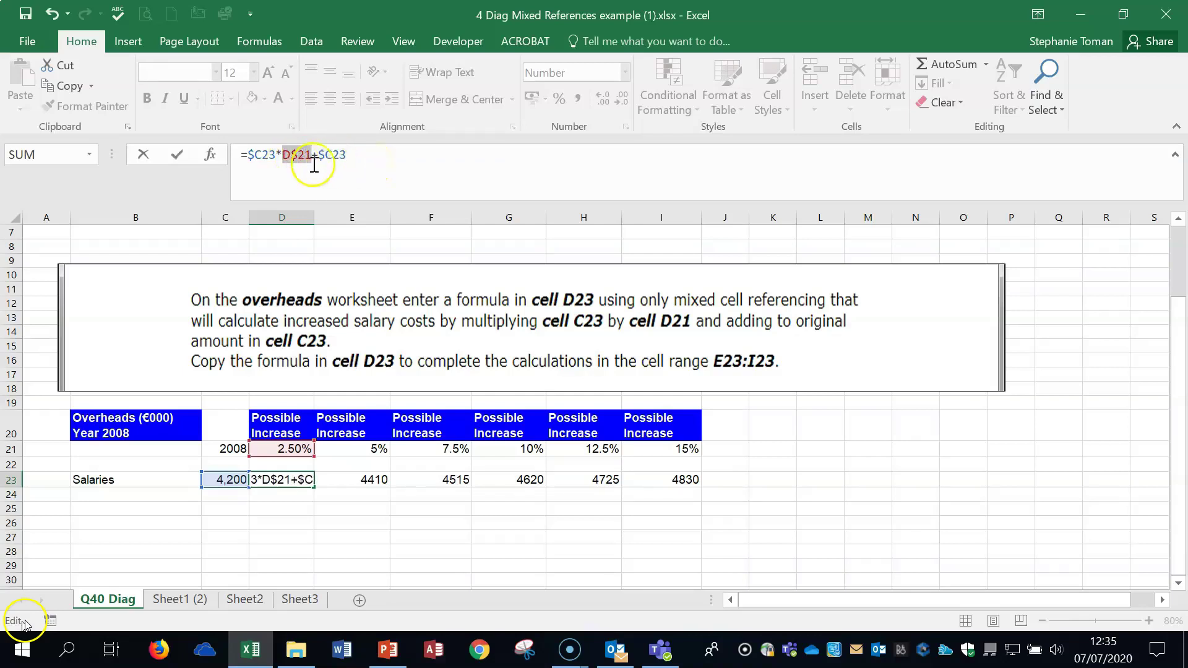
left_click(177, 154)
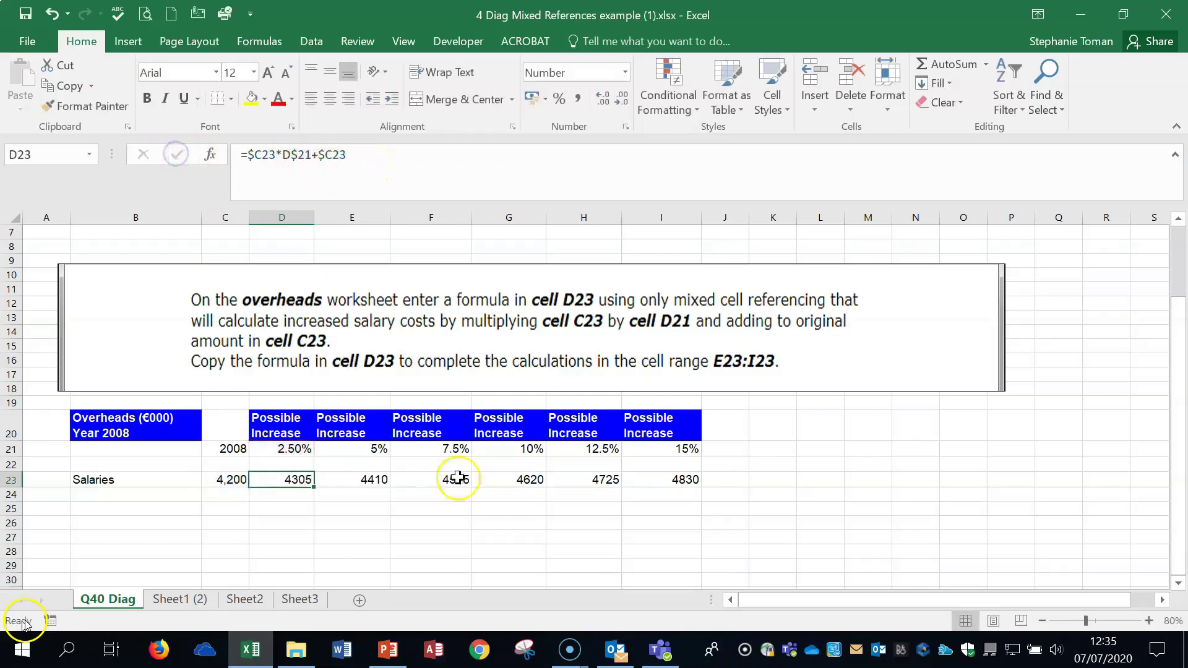
left_click_drag(316, 487, 698, 487)
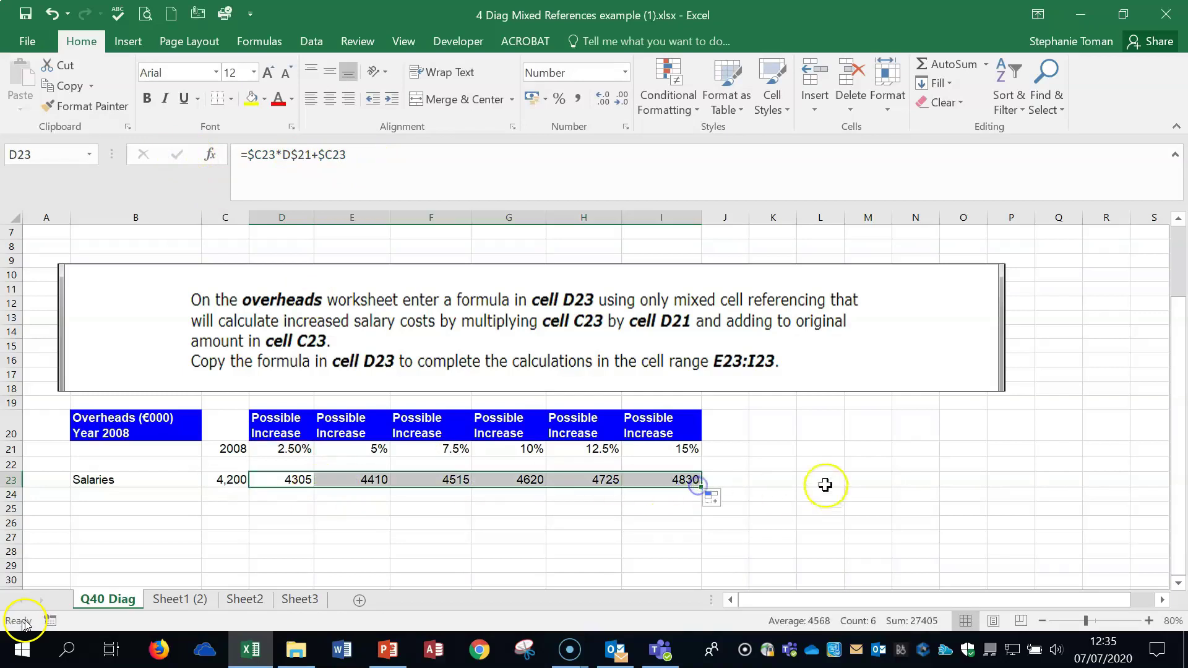